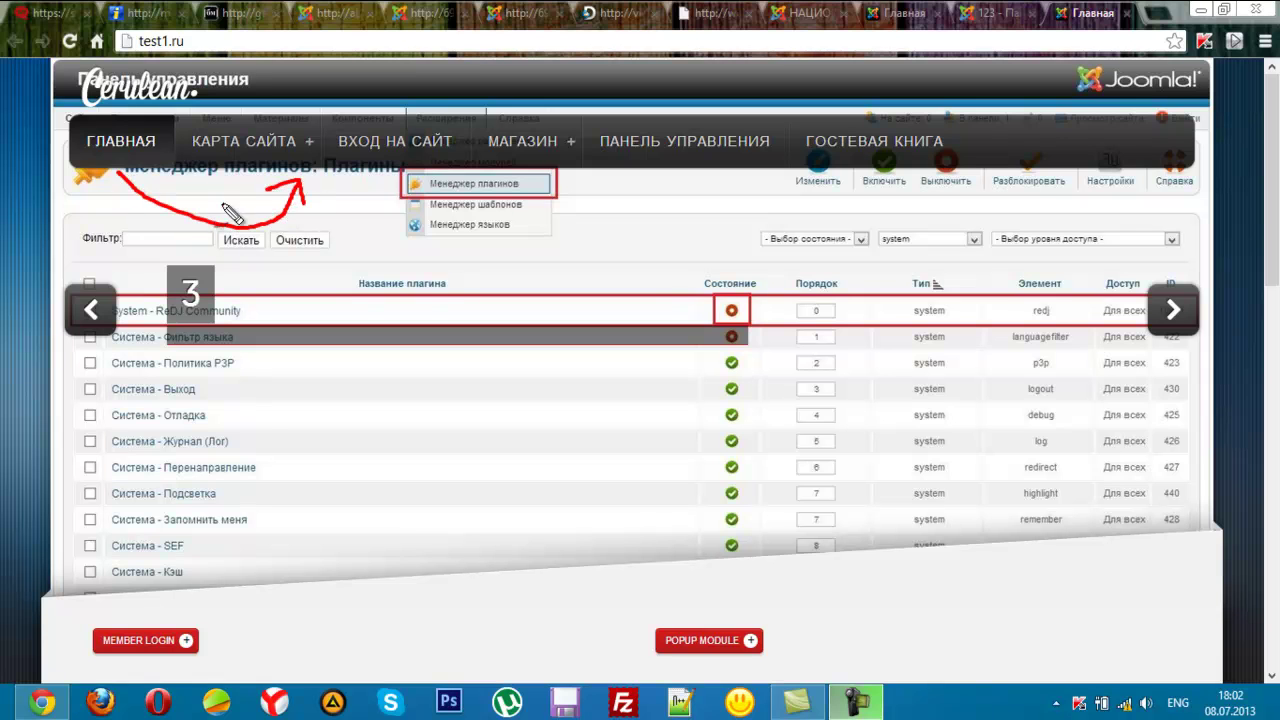
# Step: Move the Карта сайта menu item above Главная in the main menu's order
pyautogui.moveTo(118, 172)
pyautogui.mouseDown()
pyautogui.moveTo(126, 216)
pyautogui.moveTo(164, 190)
pyautogui.mouseUp()
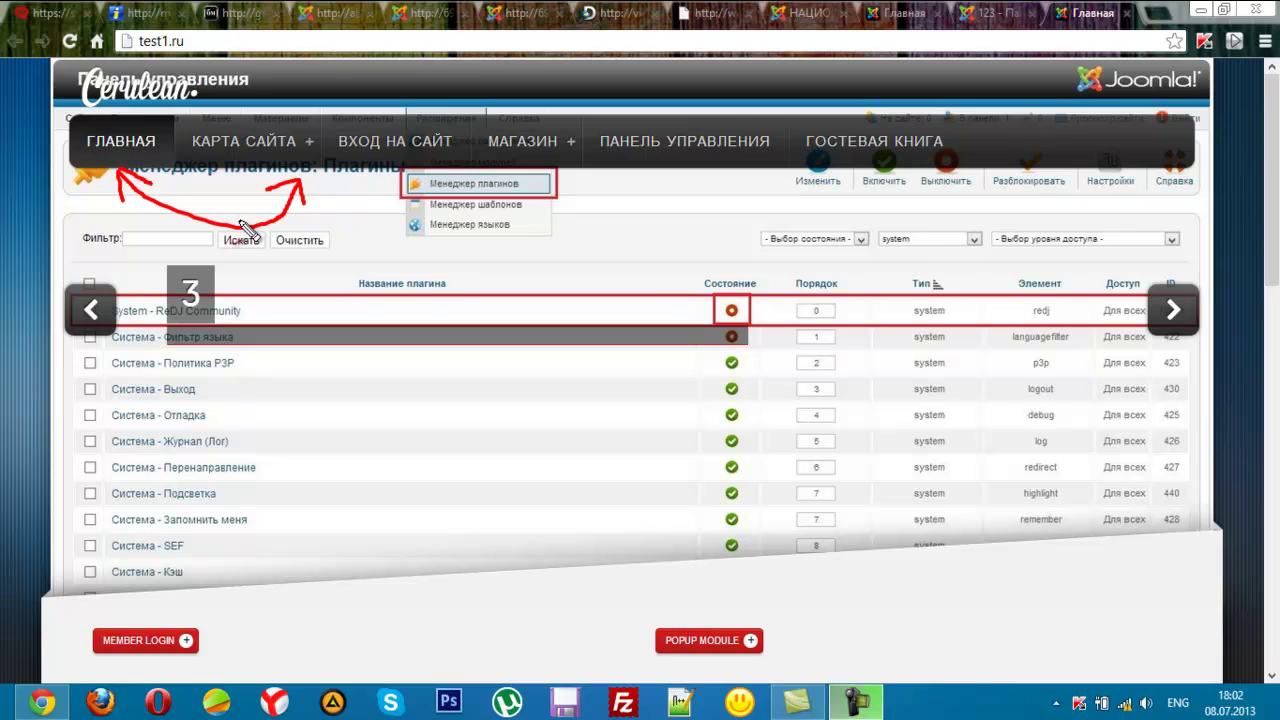
pyautogui.press('Escape')
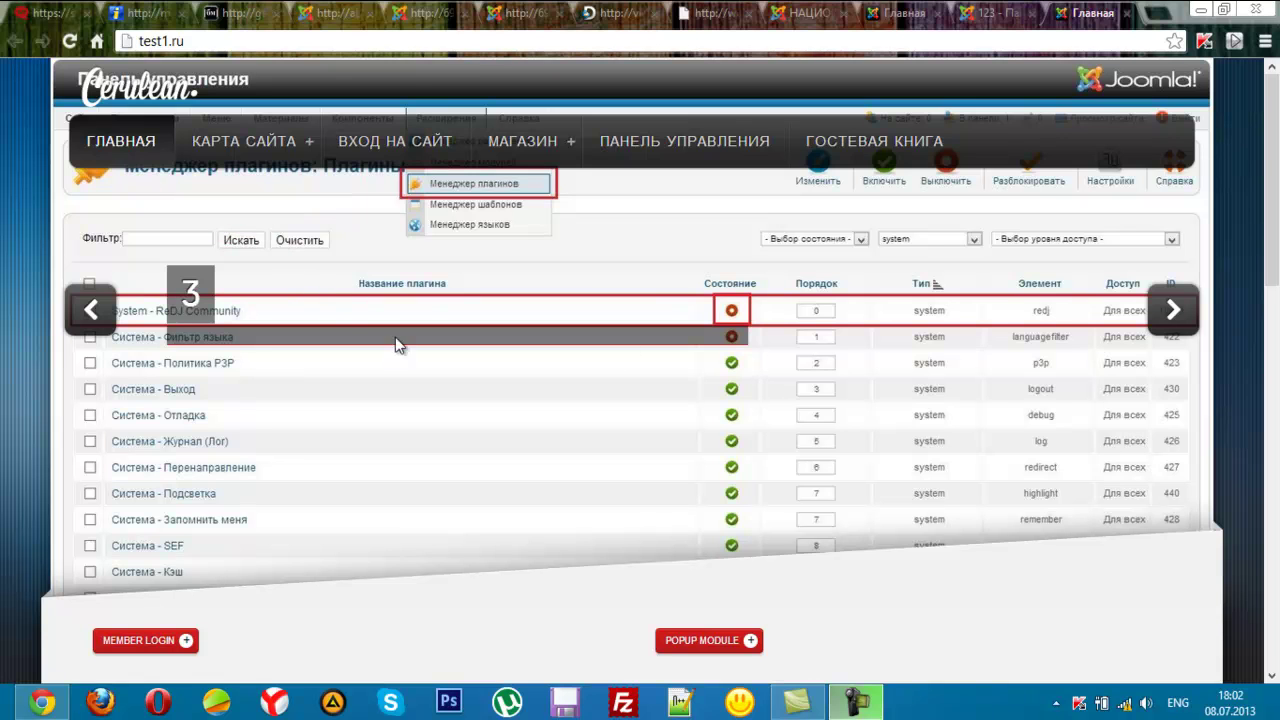
pyautogui.click(987, 12)
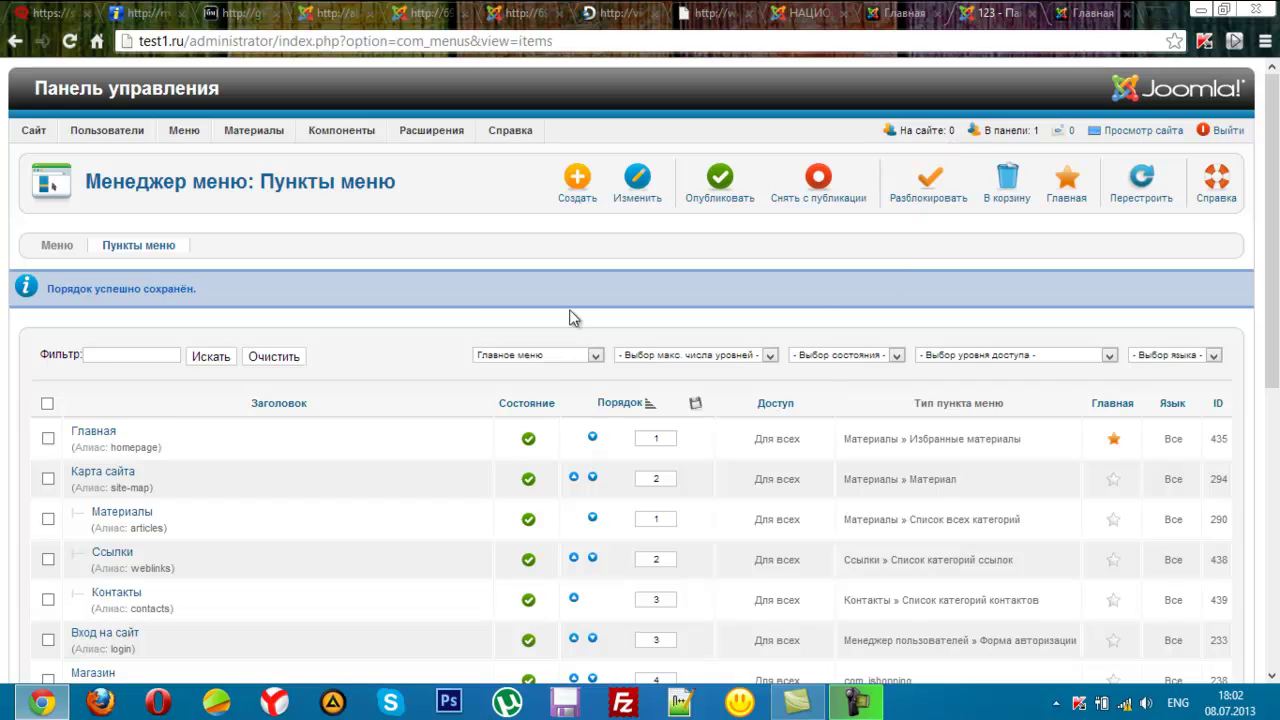
pyautogui.scroll(-1, 473, 314)
pyautogui.scroll(-1, 466, 369)
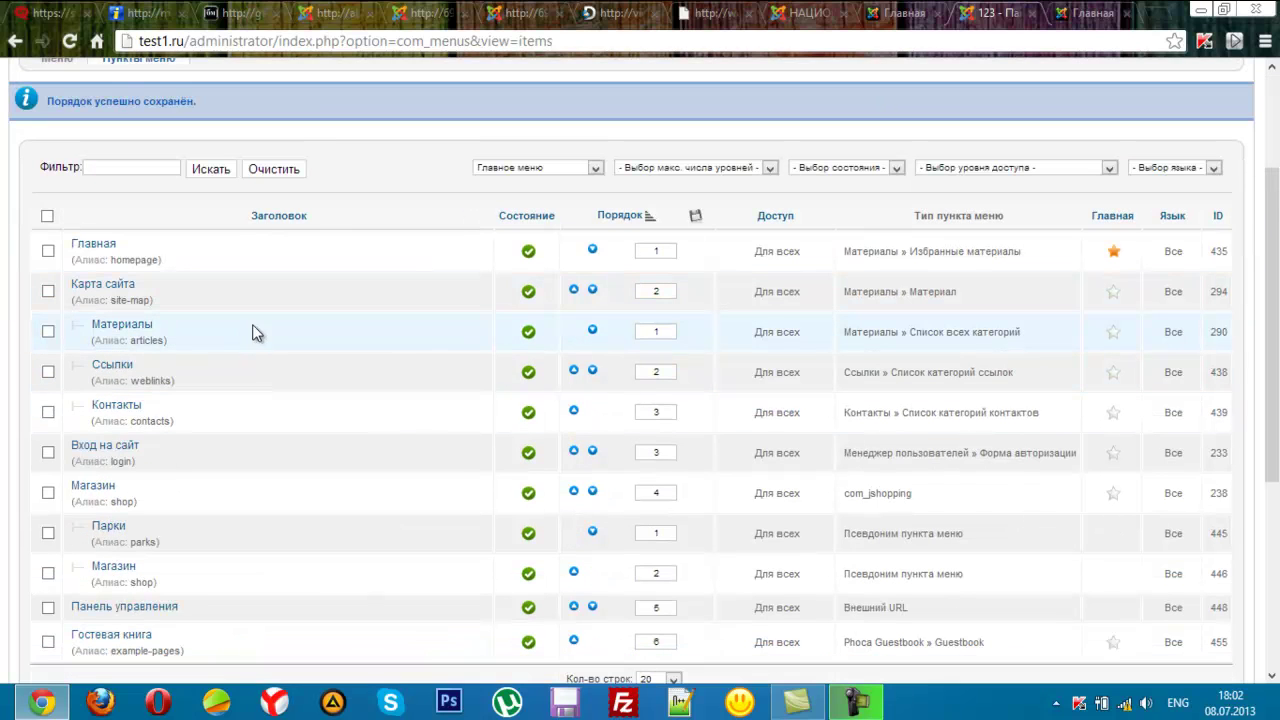
pyautogui.moveTo(608, 200)
pyautogui.mouseDown()
pyautogui.moveTo(596, 216)
pyautogui.moveTo(665, 232)
pyautogui.moveTo(615, 198)
pyautogui.mouseUp()
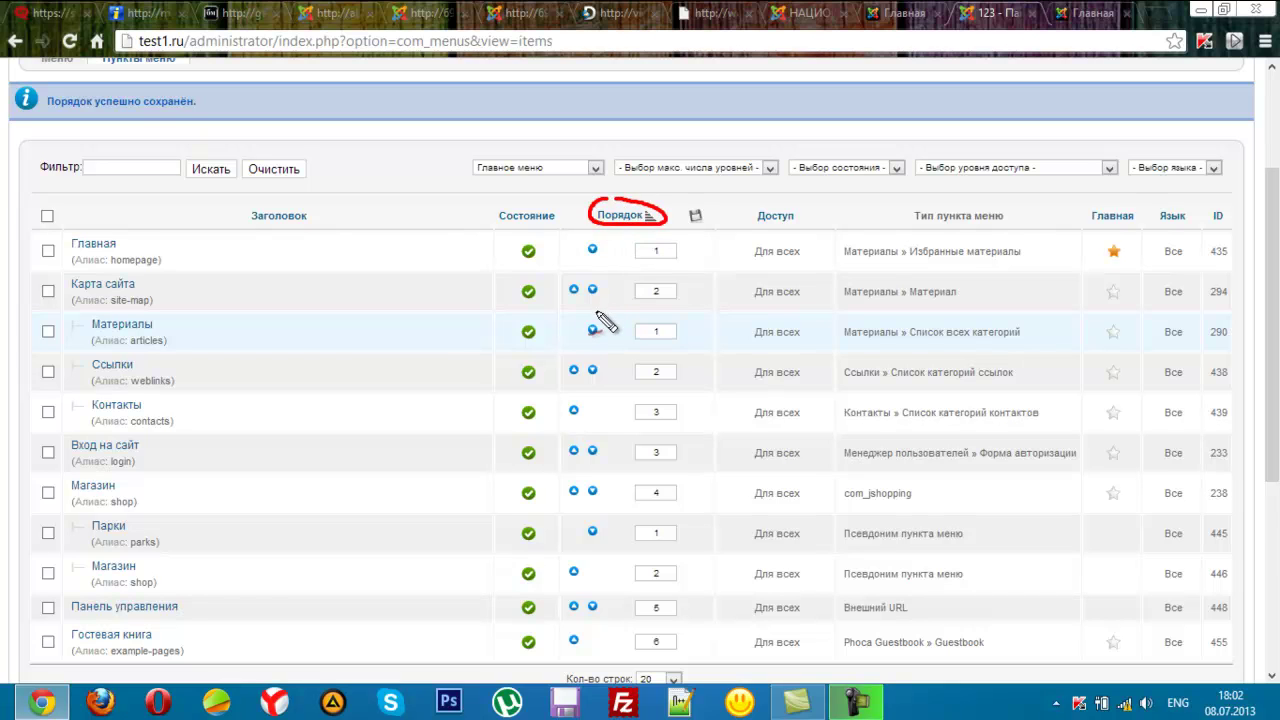
pyautogui.moveTo(612, 255)
pyautogui.mouseDown()
pyautogui.moveTo(586, 252)
pyautogui.moveTo(606, 250)
pyautogui.moveTo(568, 306)
pyautogui.mouseUp()
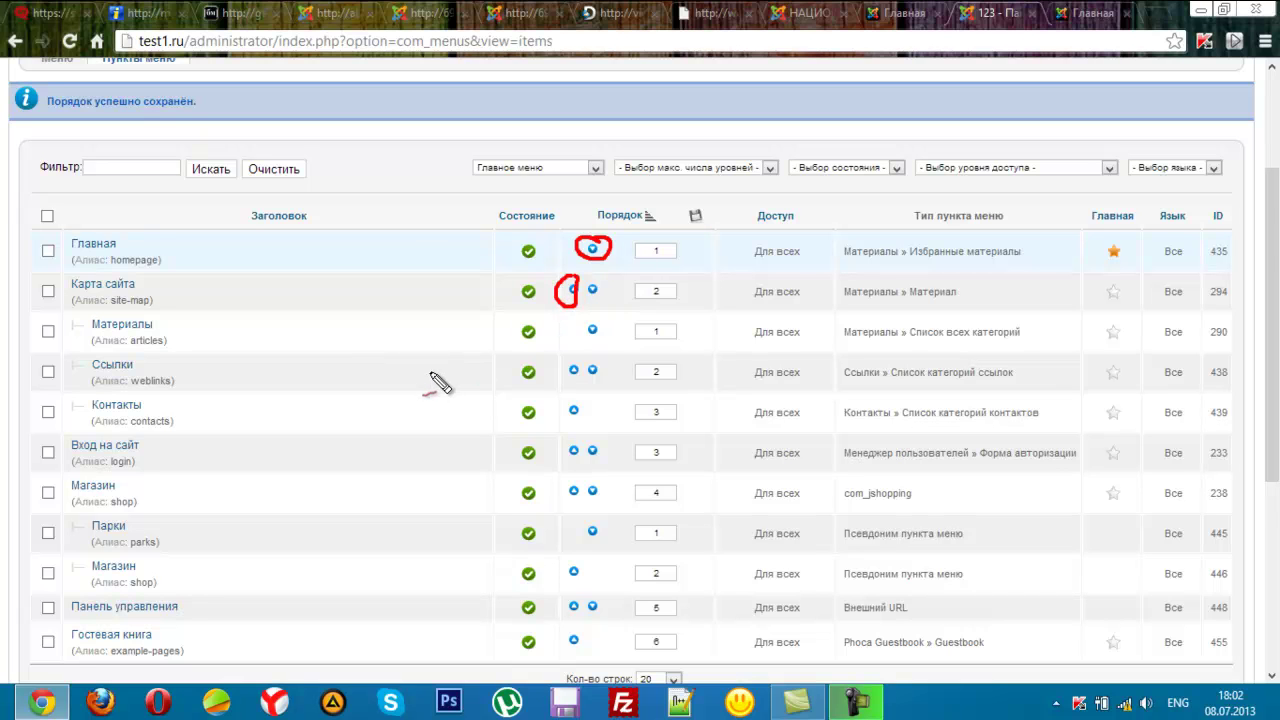
pyautogui.moveTo(272, 242)
pyautogui.mouseDown()
pyautogui.moveTo(285, 265)
pyautogui.moveTo(314, 268)
pyautogui.moveTo(283, 308)
pyautogui.moveTo(308, 308)
pyautogui.moveTo(337, 258)
pyautogui.moveTo(313, 297)
pyautogui.moveTo(326, 308)
pyautogui.mouseUp()
pyautogui.press('Escape')
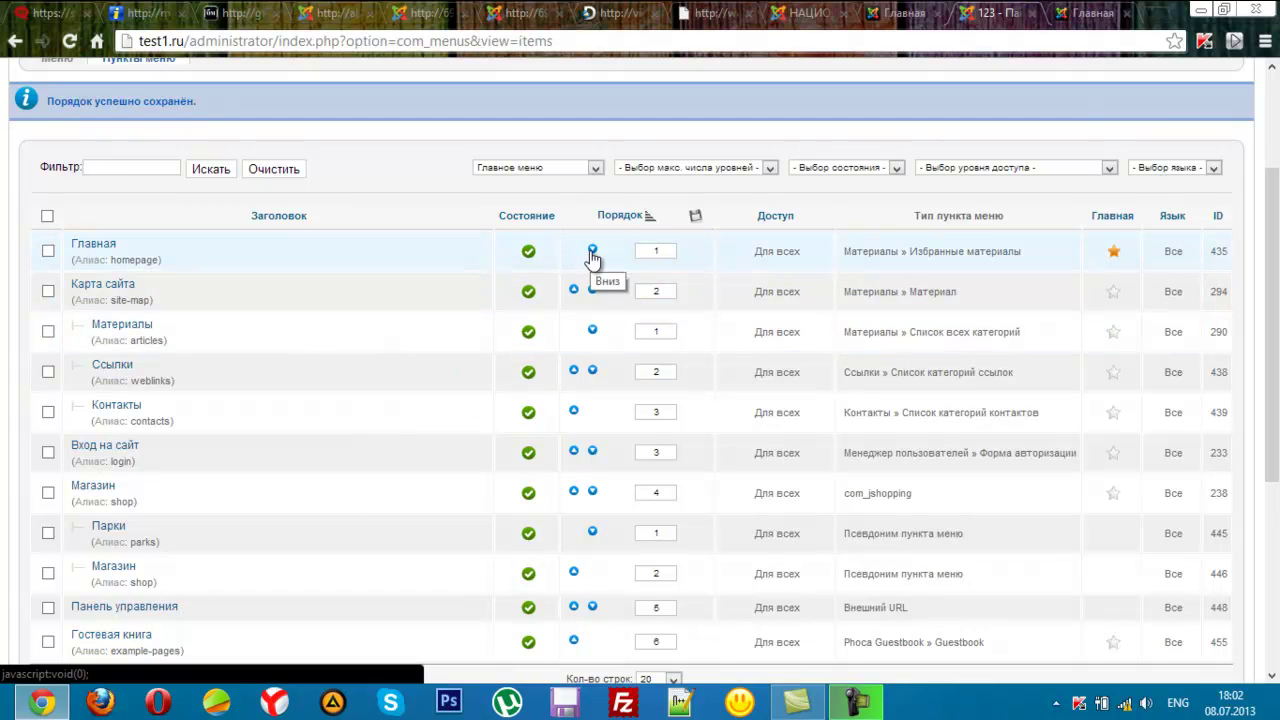
pyautogui.click(574, 291)
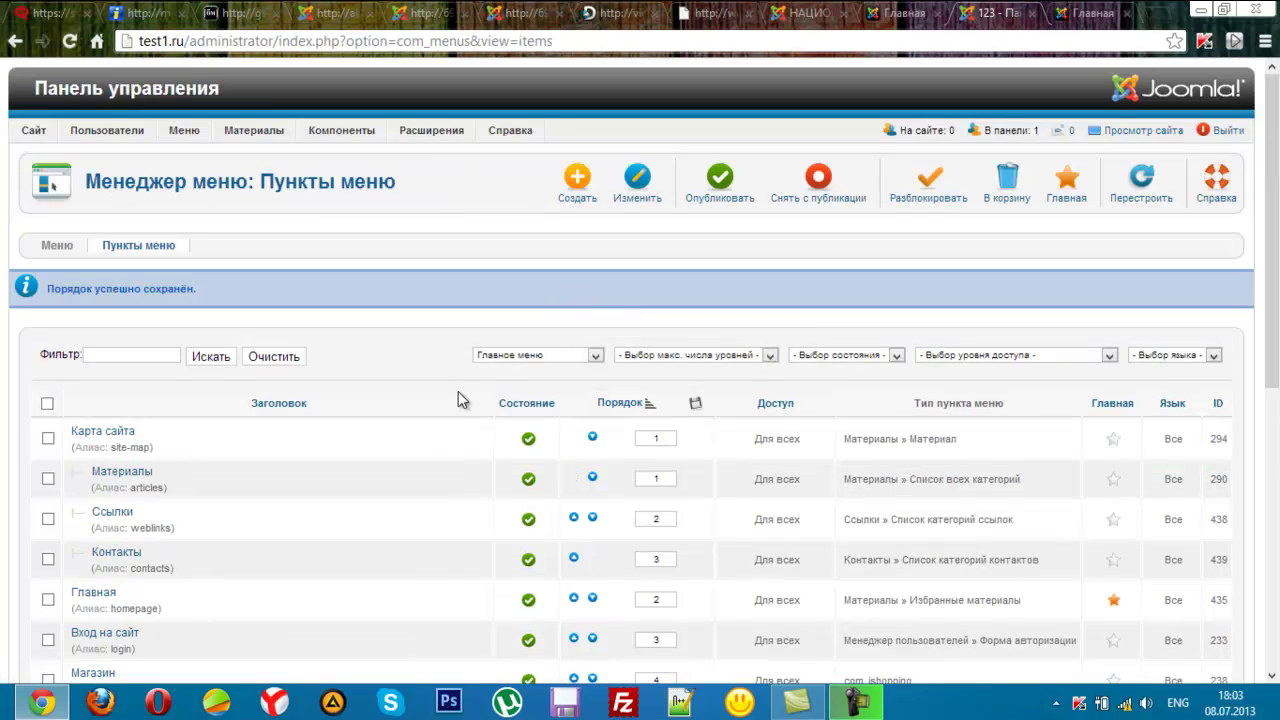
# Step: Mark Карта сайта as 1 and Главная as 2 in the item list, and reload the site's front page to check the menu order
pyautogui.scroll(-3, 400, 380)
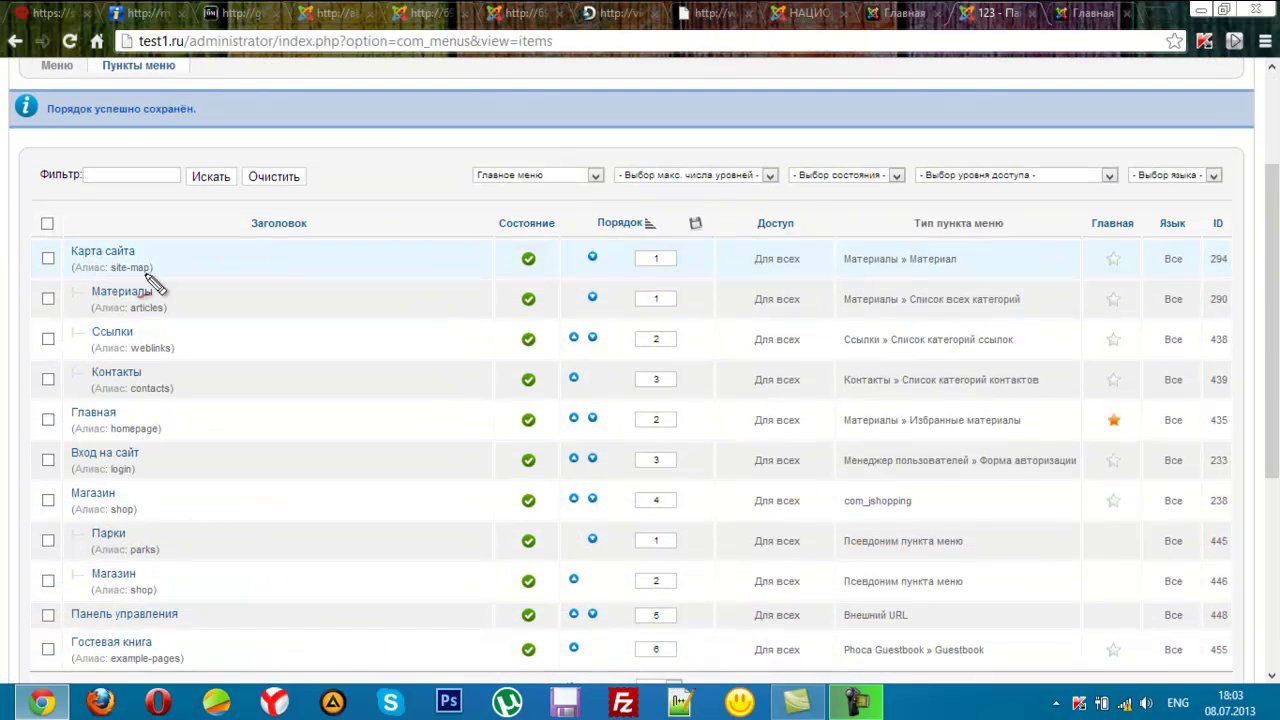
pyautogui.moveTo(288, 252); pyautogui.dragTo(296, 267)
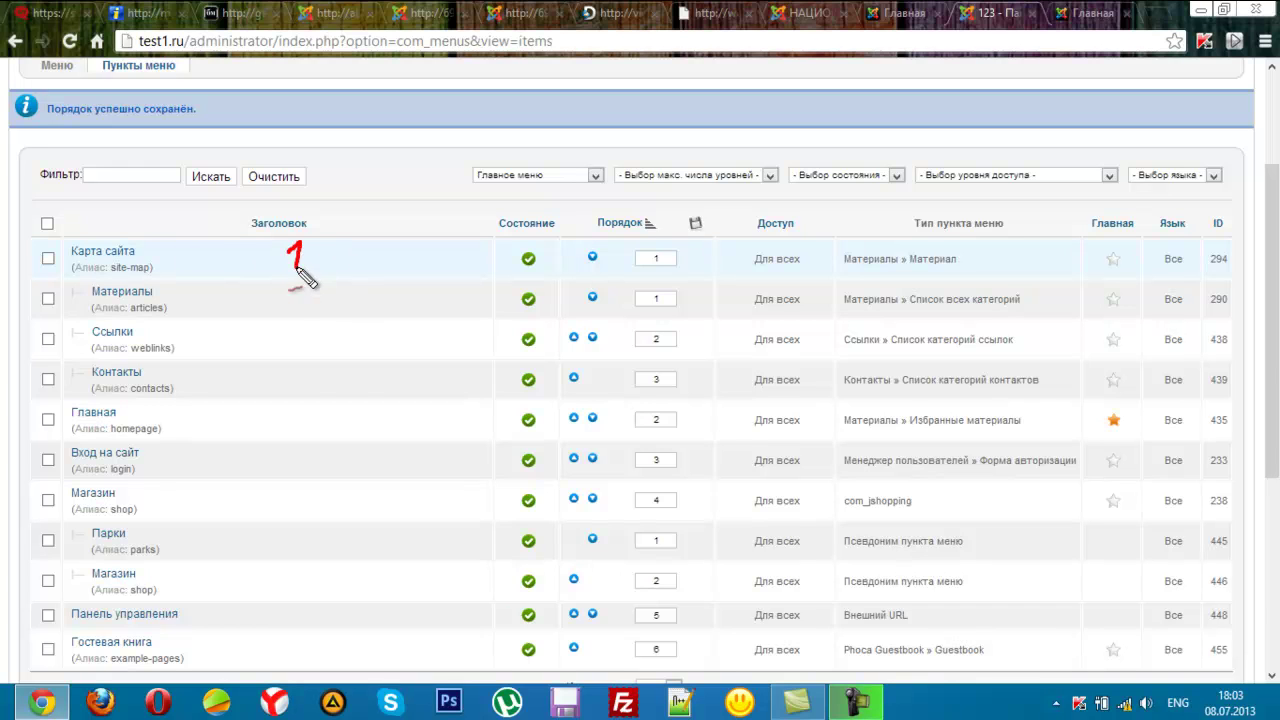
pyautogui.moveTo(294, 407)
pyautogui.mouseDown()
pyautogui.moveTo(298, 436)
pyautogui.moveTo(317, 437)
pyautogui.mouseUp()
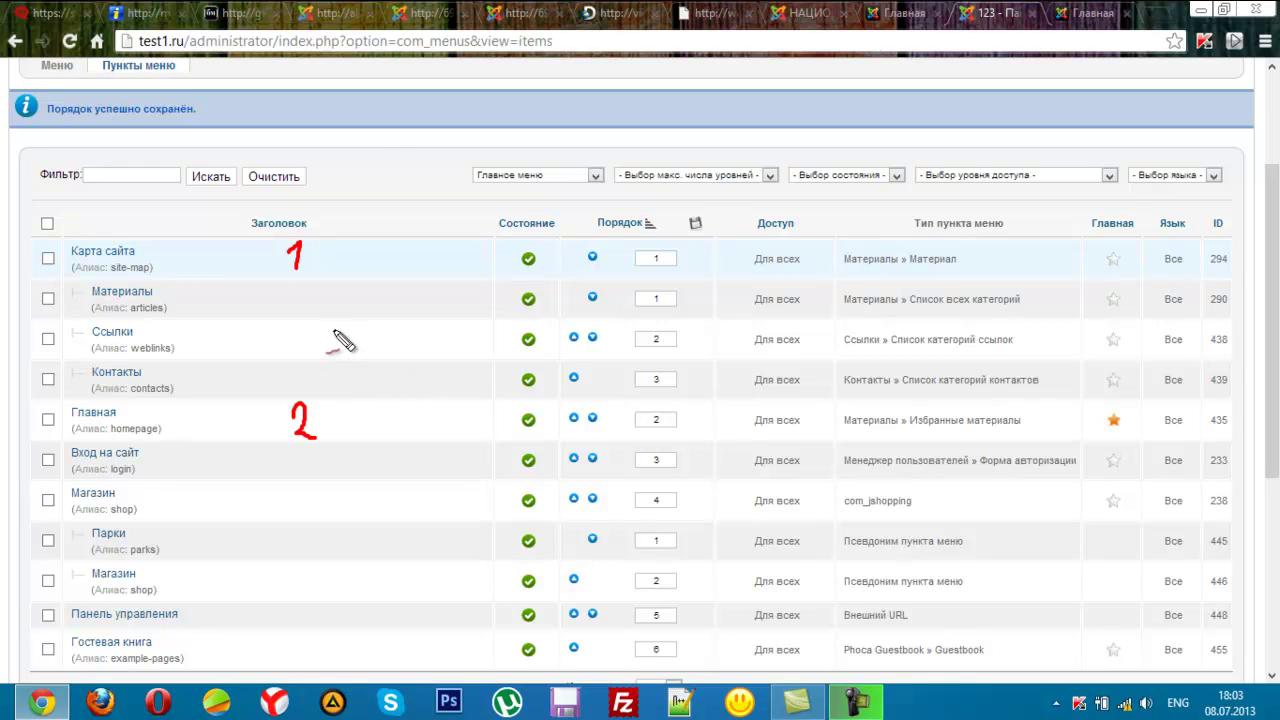
pyautogui.press('Escape')
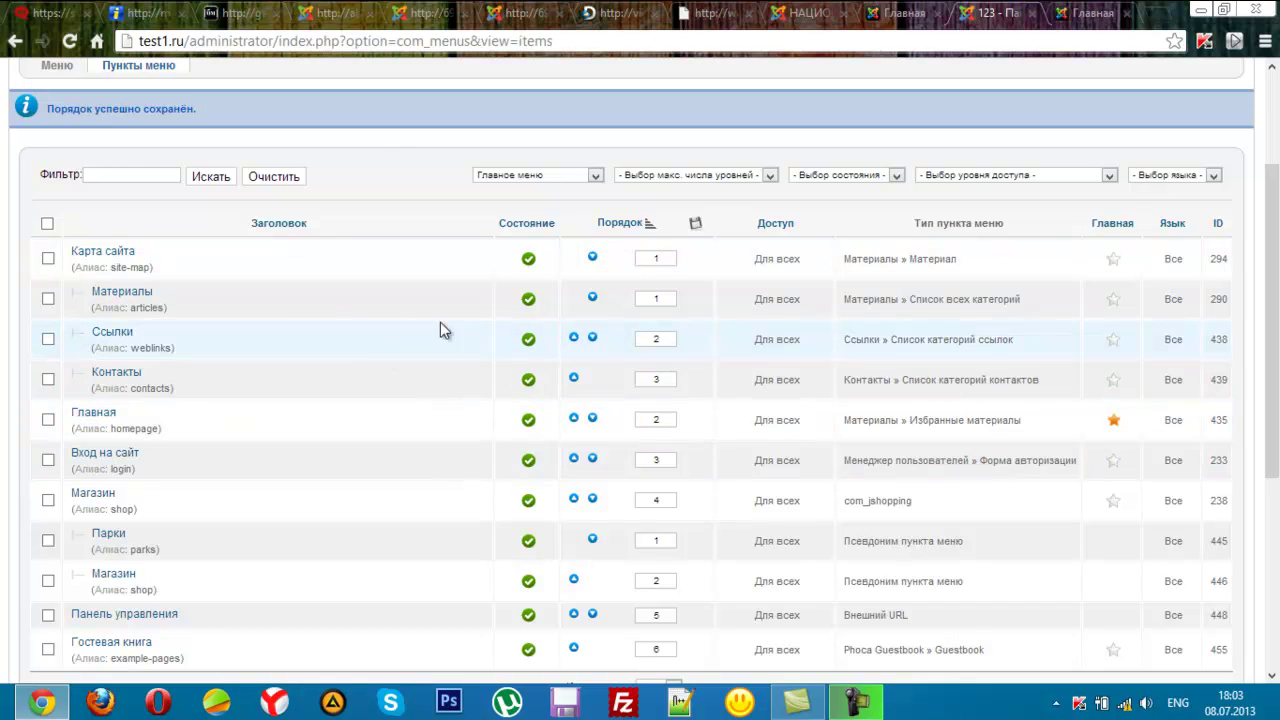
pyautogui.click(1067, 12)
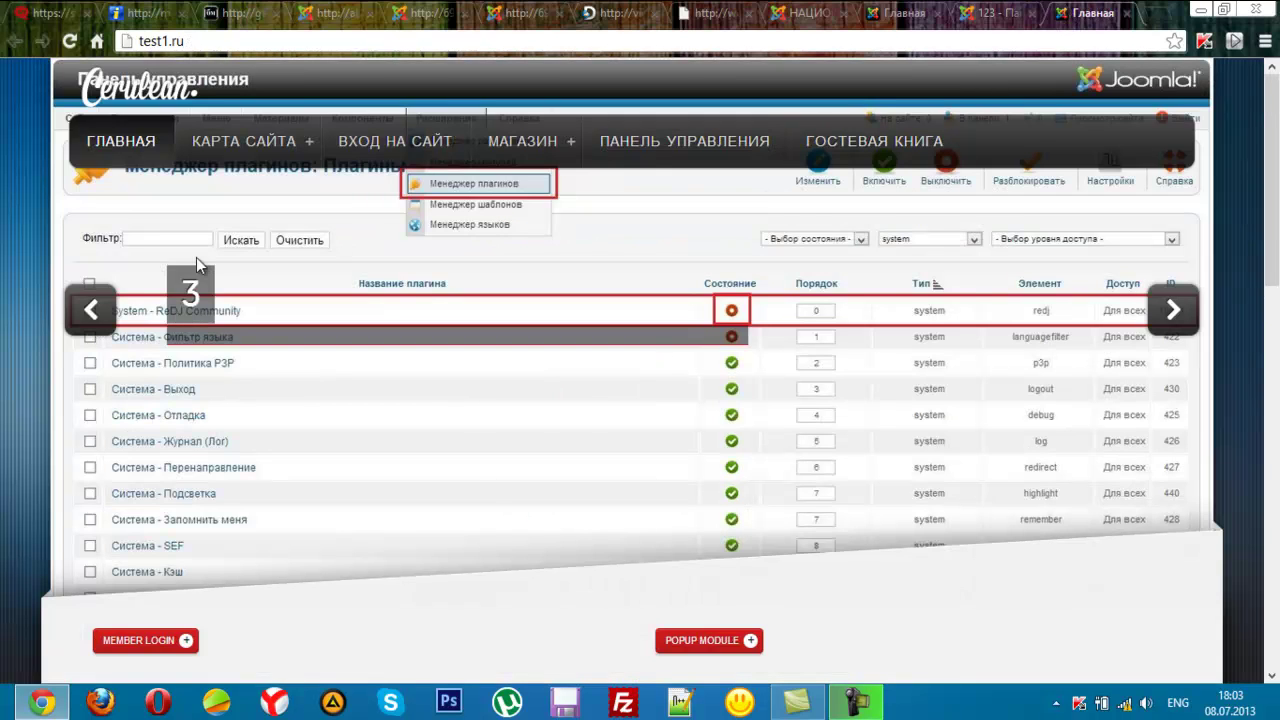
pyautogui.click(69, 41)
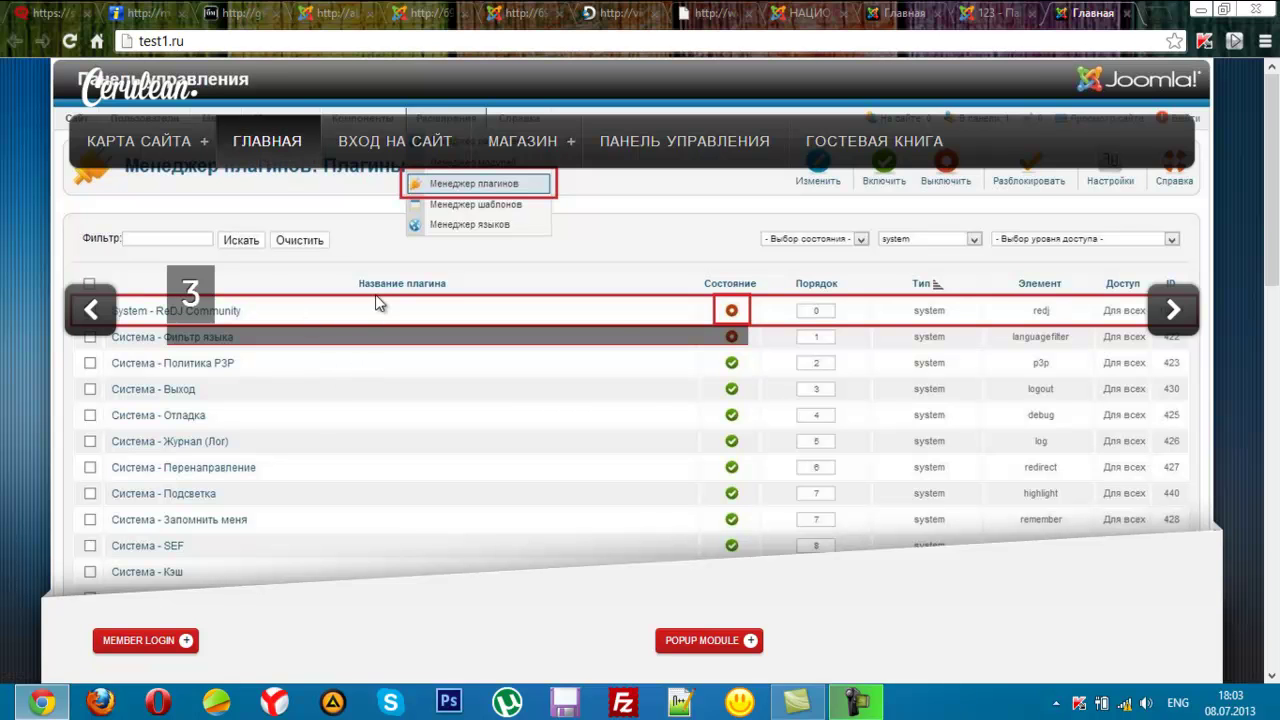
# Step: Move the Карта сайта menu item back down below Главная in the main menu's order
pyautogui.click(995, 14)
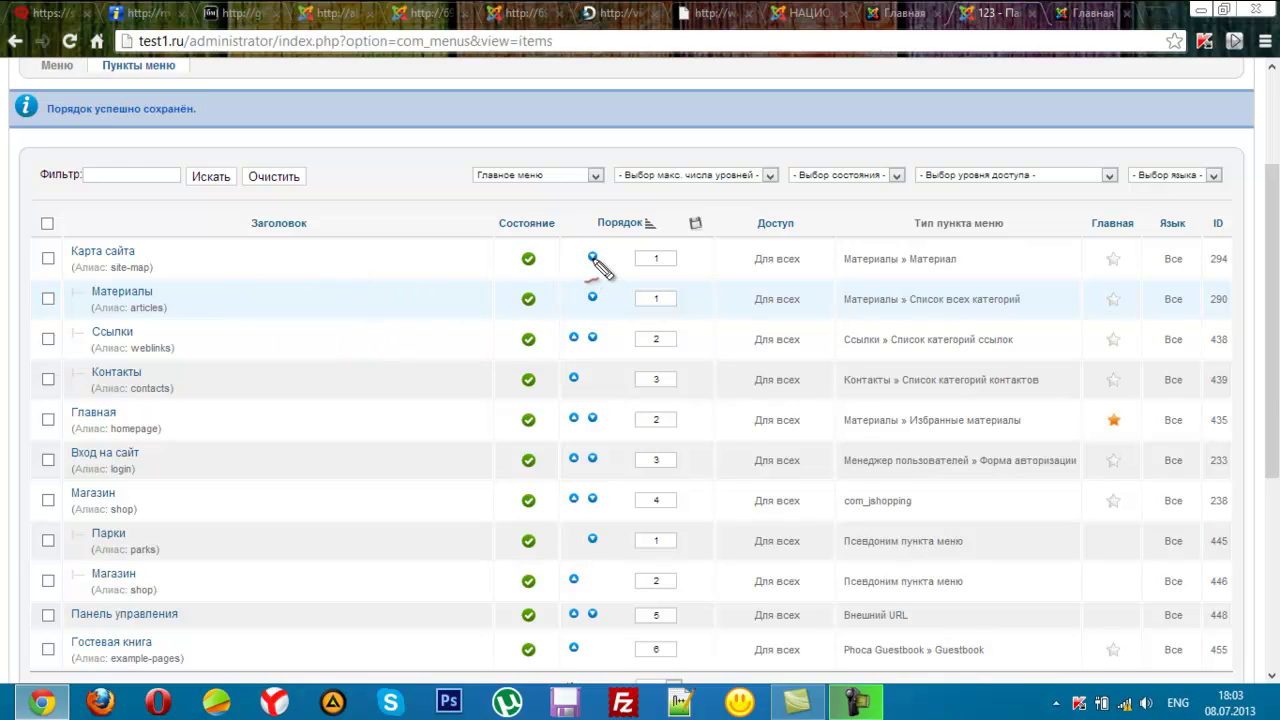
pyautogui.moveTo(602, 247)
pyautogui.mouseDown()
pyautogui.moveTo(574, 258)
pyautogui.moveTo(620, 275)
pyautogui.moveTo(610, 252)
pyautogui.mouseUp()
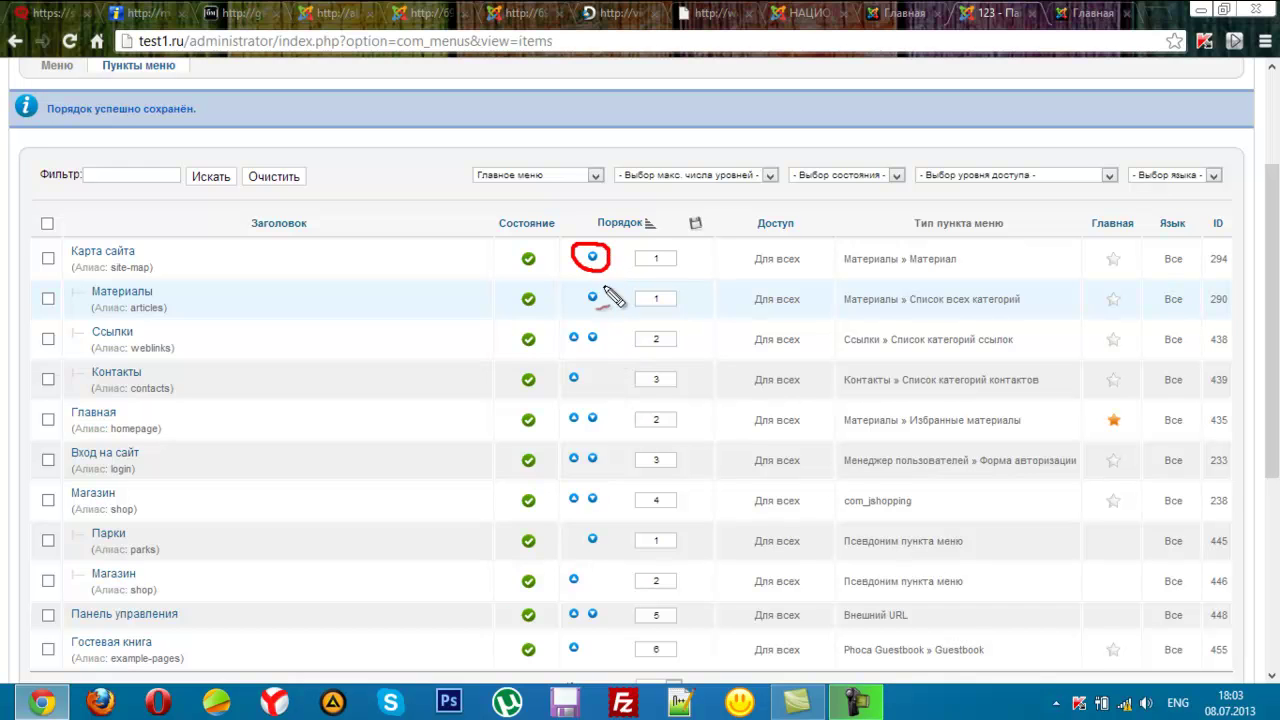
pyautogui.click(592, 257)
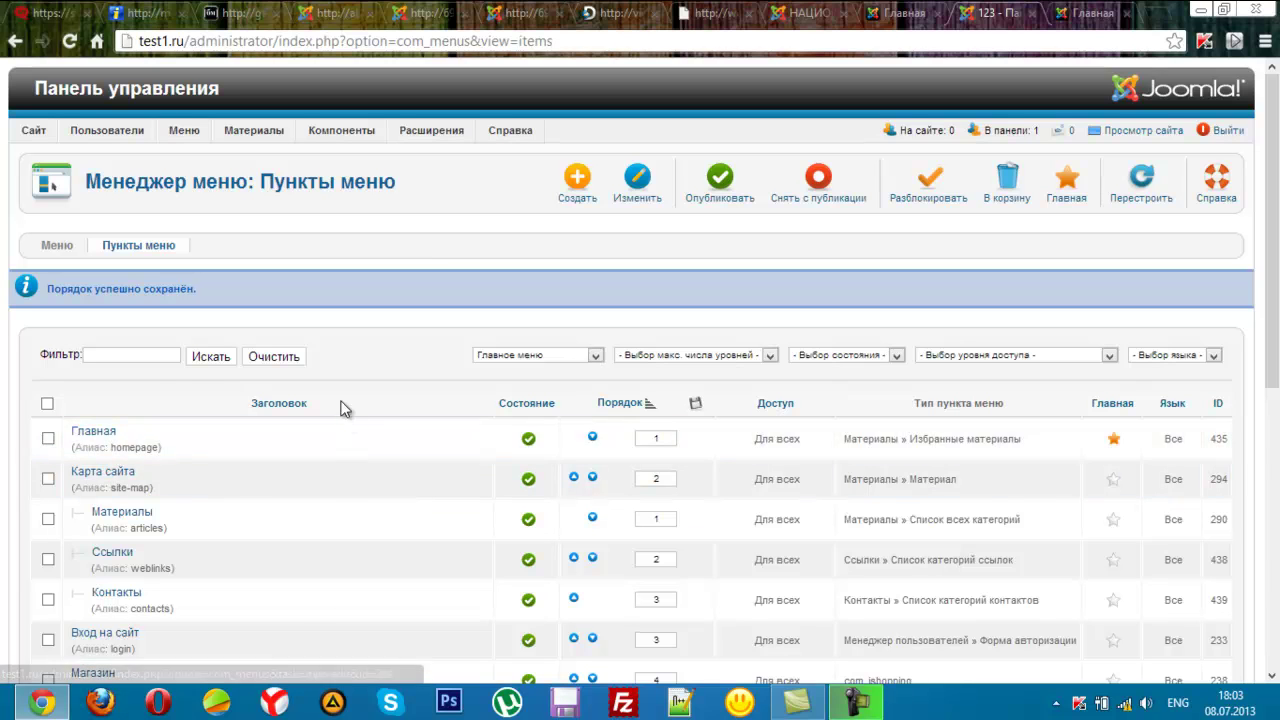
# Step: Reload the test1.ru front page to check the restored order of Главная and Карта сайта
pyautogui.moveTo(306, 432); pyautogui.dragTo(324, 504)
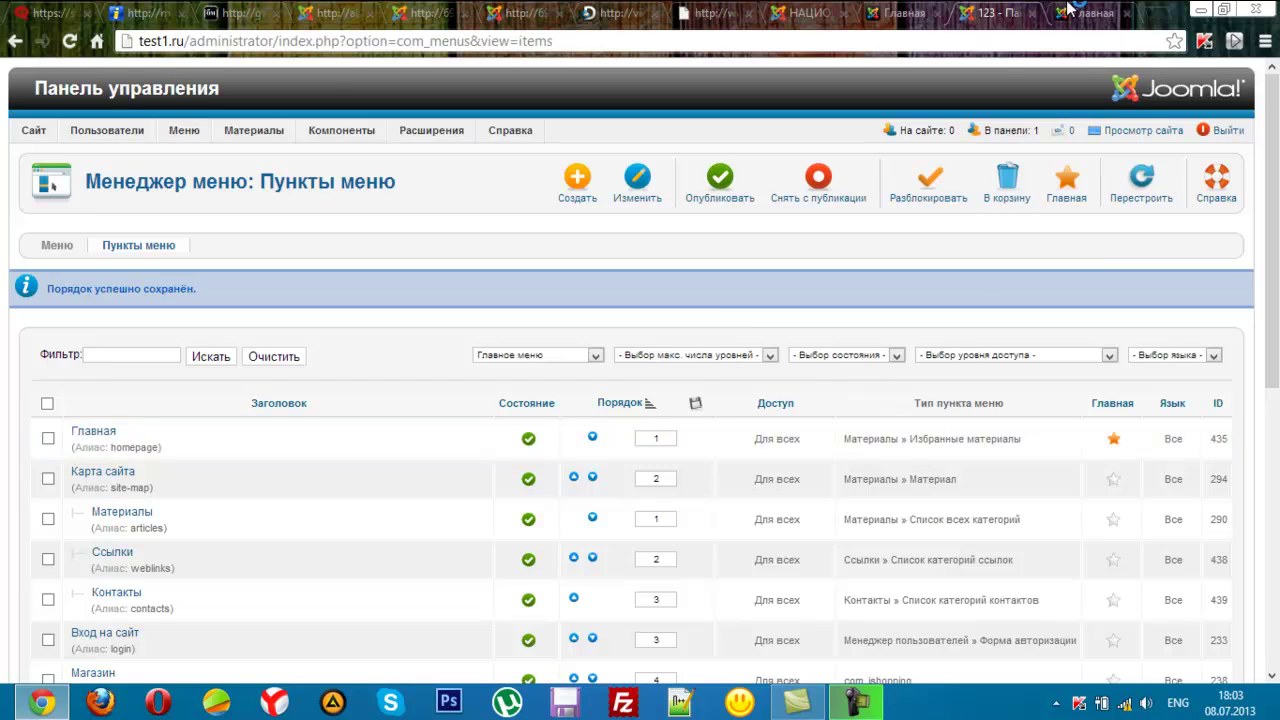
pyautogui.hotkey('ctrl', 'Tab')
pyautogui.click(69, 41)
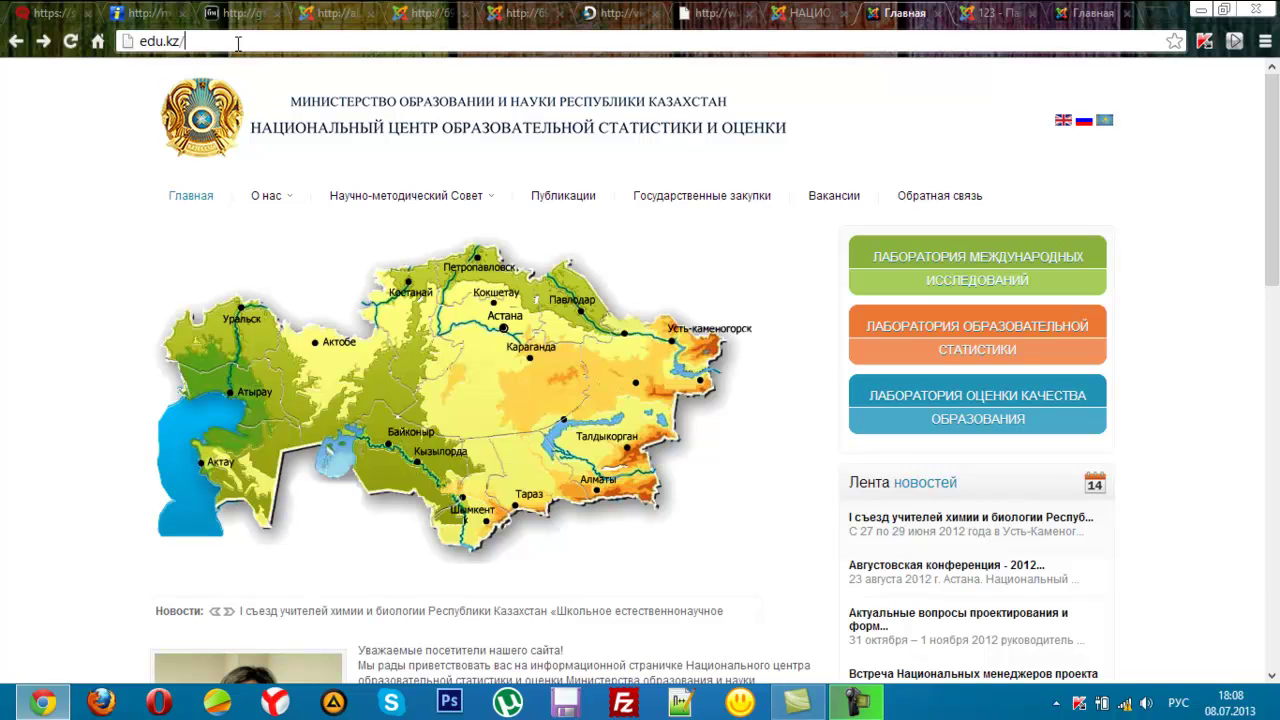
# Step: Load edu.kz with the ?tp=1 parameter to preview the template's module positions
pyautogui.press('Return')
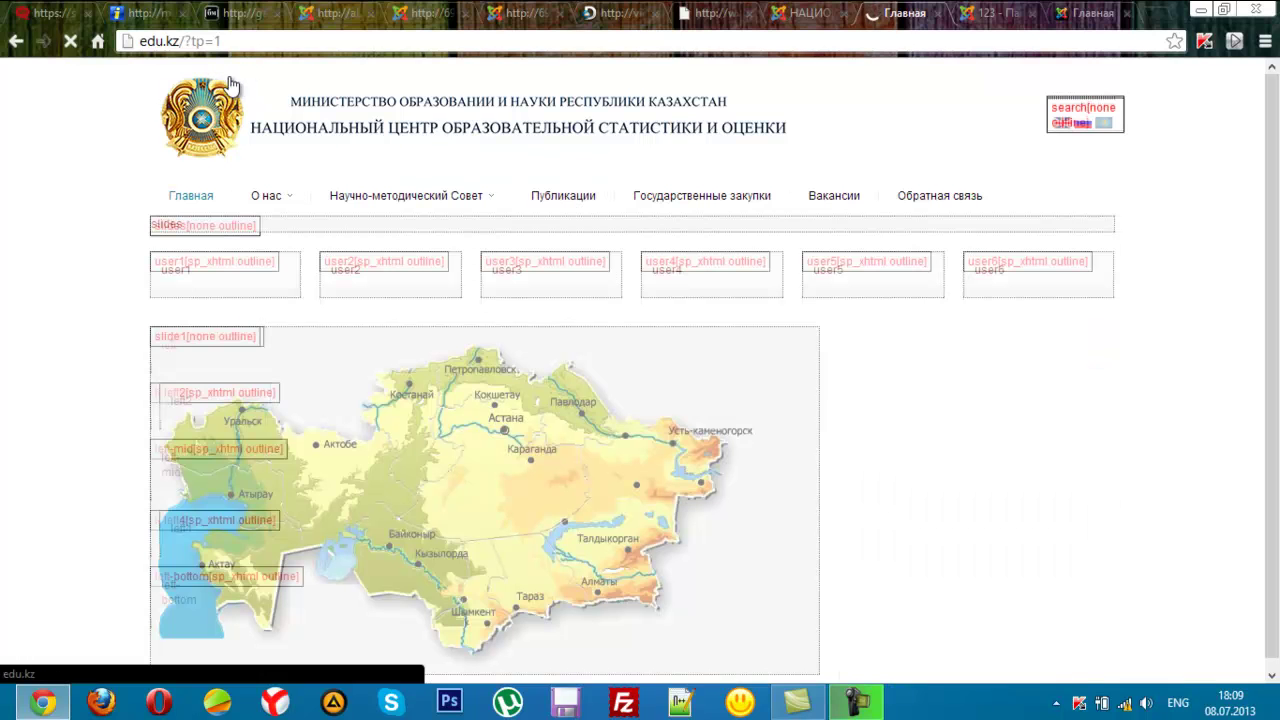
pyautogui.moveTo(193, 60)
pyautogui.mouseDown()
pyautogui.moveTo(212, 62)
pyautogui.moveTo(228, 30)
pyautogui.moveTo(180, 58)
pyautogui.mouseUp()
pyautogui.press('Escape')
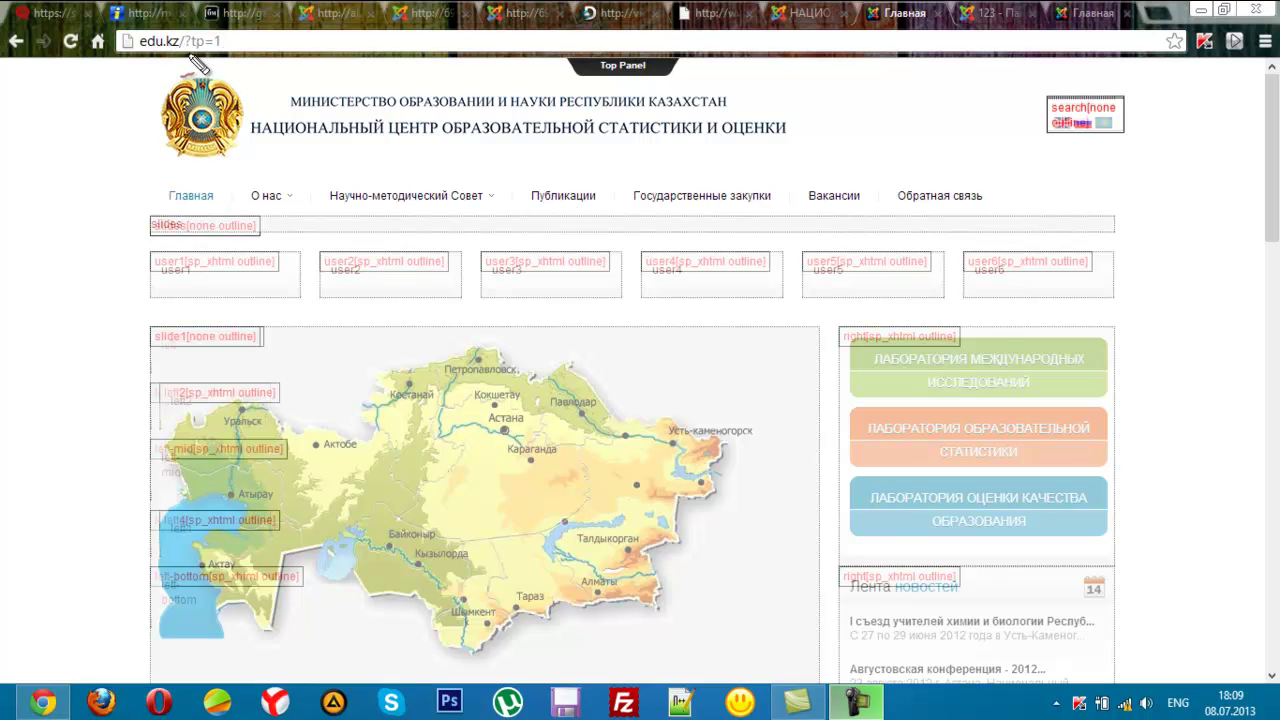
# Step: Annotate the page address with an arrow to the handwritten alternative suffix index.php?tp=1 and underline it
pyautogui.moveTo(183, 55)
pyautogui.mouseDown()
pyautogui.moveTo(120, 110)
pyautogui.moveTo(155, 100)
pyautogui.moveTo(185, 50)
pyautogui.moveTo(182, 72)
pyautogui.mouseUp()
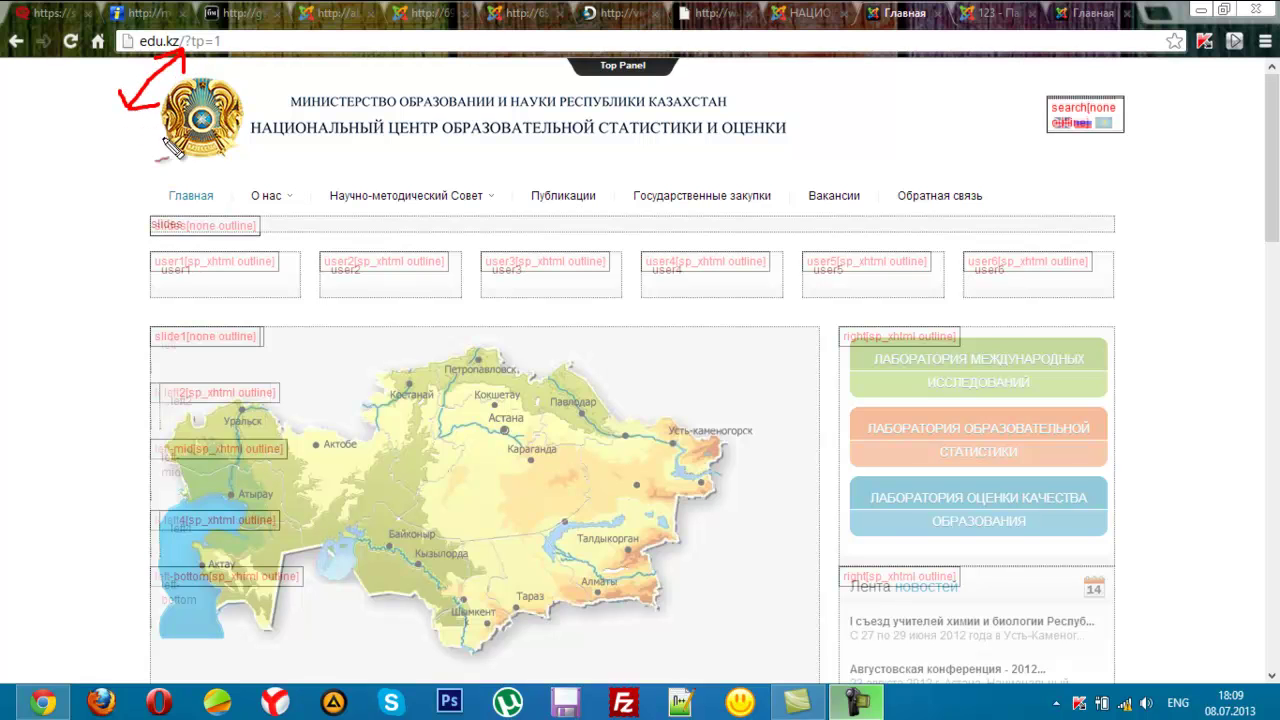
pyautogui.moveTo(32, 130)
pyautogui.mouseDown()
pyautogui.moveTo(32, 158)
pyautogui.moveTo(97, 141)
pyautogui.moveTo(95, 156)
pyautogui.moveTo(160, 163)
pyautogui.moveTo(169, 178)
pyautogui.moveTo(172, 160)
pyautogui.moveTo(229, 185)
pyautogui.moveTo(232, 166)
pyautogui.moveTo(304, 182)
pyautogui.moveTo(318, 155)
pyautogui.moveTo(327, 210)
pyautogui.mouseUp()
pyautogui.click(265, 177)
pyautogui.moveTo(328, 152)
pyautogui.mouseDown()
pyautogui.moveTo(330, 176)
pyautogui.moveTo(386, 149)
pyautogui.mouseUp()
pyautogui.moveTo(354, 178)
pyautogui.mouseDown()
pyautogui.moveTo(392, 172)
pyautogui.moveTo(441, 136)
pyautogui.moveTo(441, 182)
pyautogui.mouseUp()
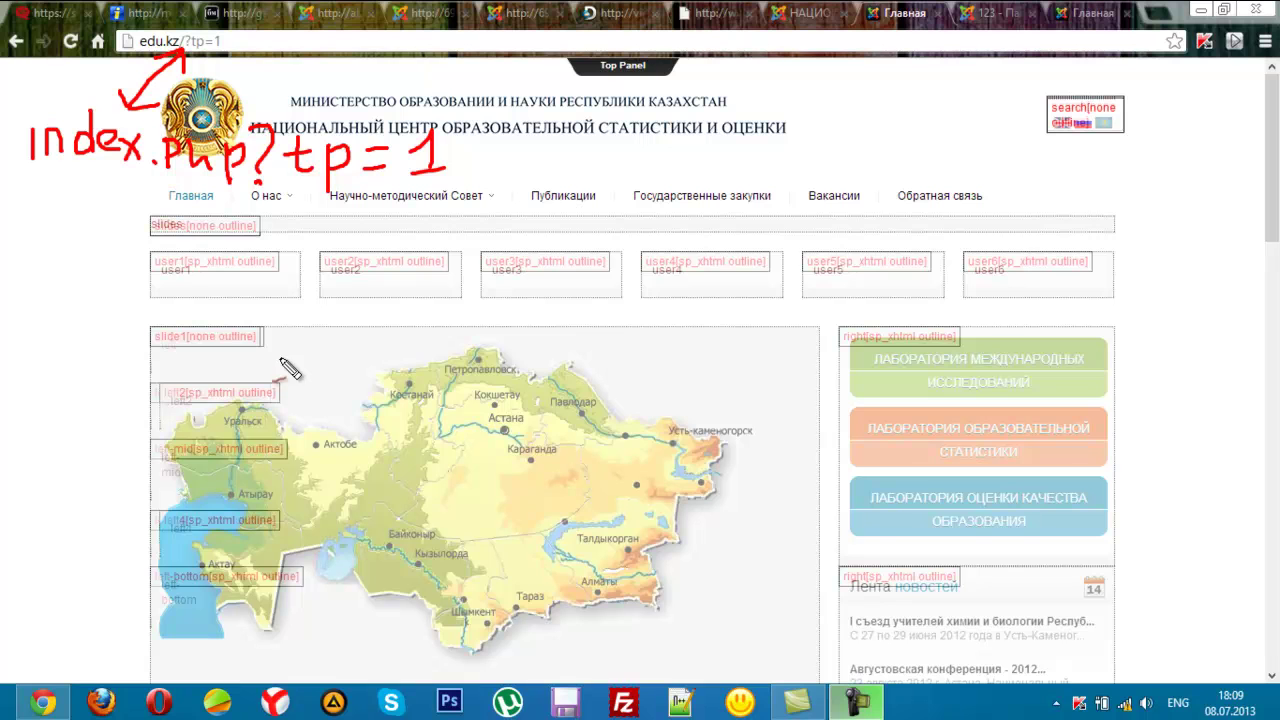
pyautogui.moveTo(40, 184); pyautogui.dragTo(446, 181)
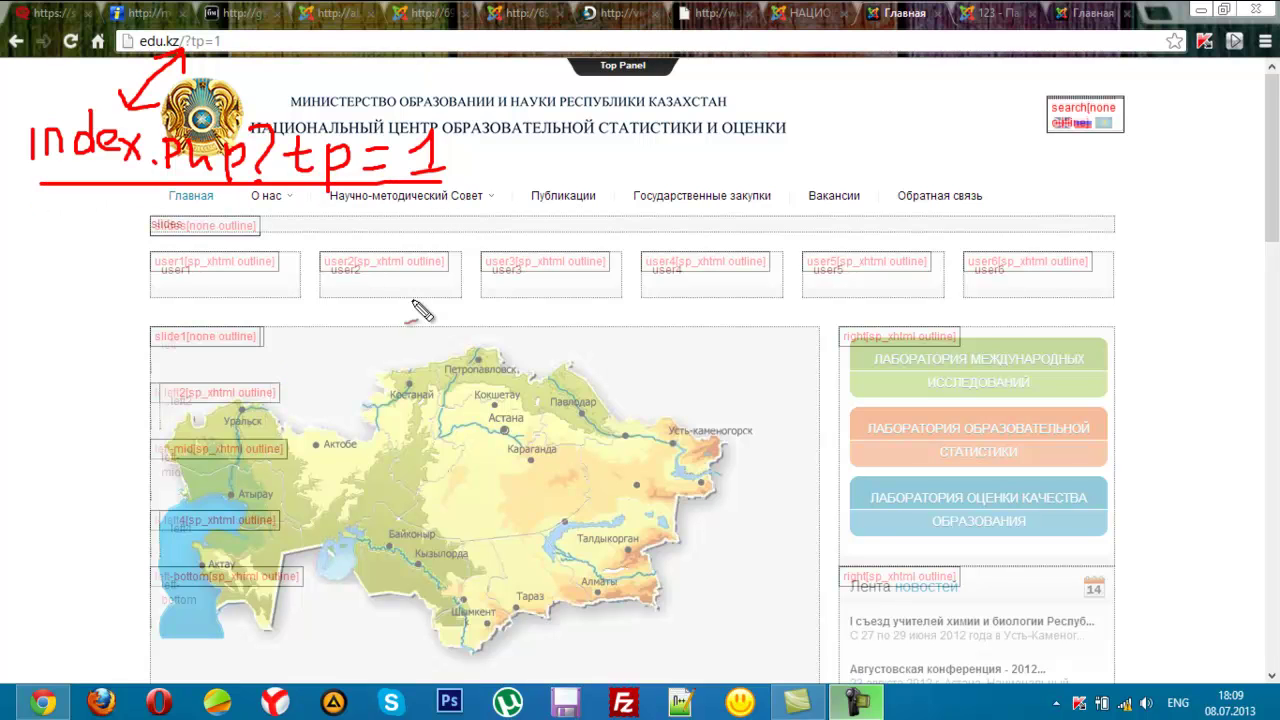
# Step: Mark the slides, user1, slide1, user5, user6, left4 and search module positions on the page, and clear the annotations
pyautogui.moveTo(158, 241); pyautogui.dragTo(246, 241)
pyautogui.moveTo(175, 283); pyautogui.dragTo(245, 285)
pyautogui.moveTo(172, 347); pyautogui.dragTo(252, 346)
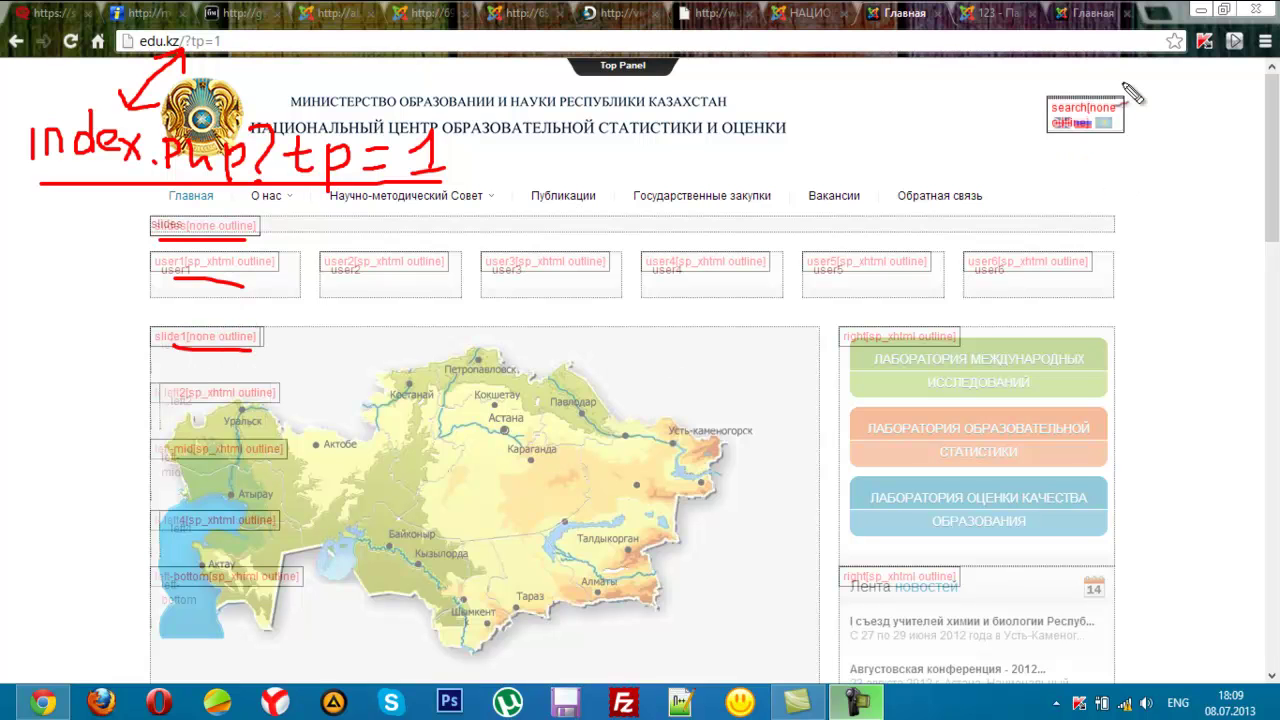
pyautogui.moveTo(1128, 85); pyautogui.dragTo(1145, 140)
pyautogui.moveTo(814, 284); pyautogui.dragTo(1103, 272)
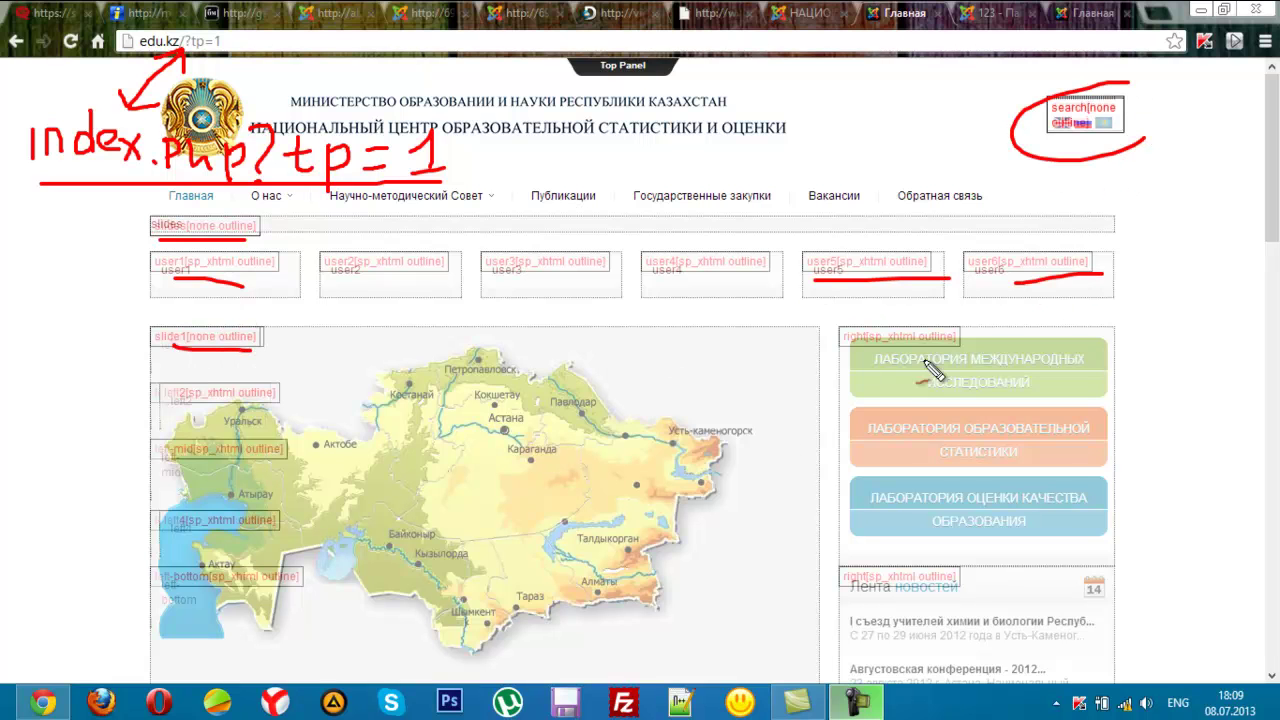
pyautogui.moveTo(205, 550); pyautogui.dragTo(296, 542)
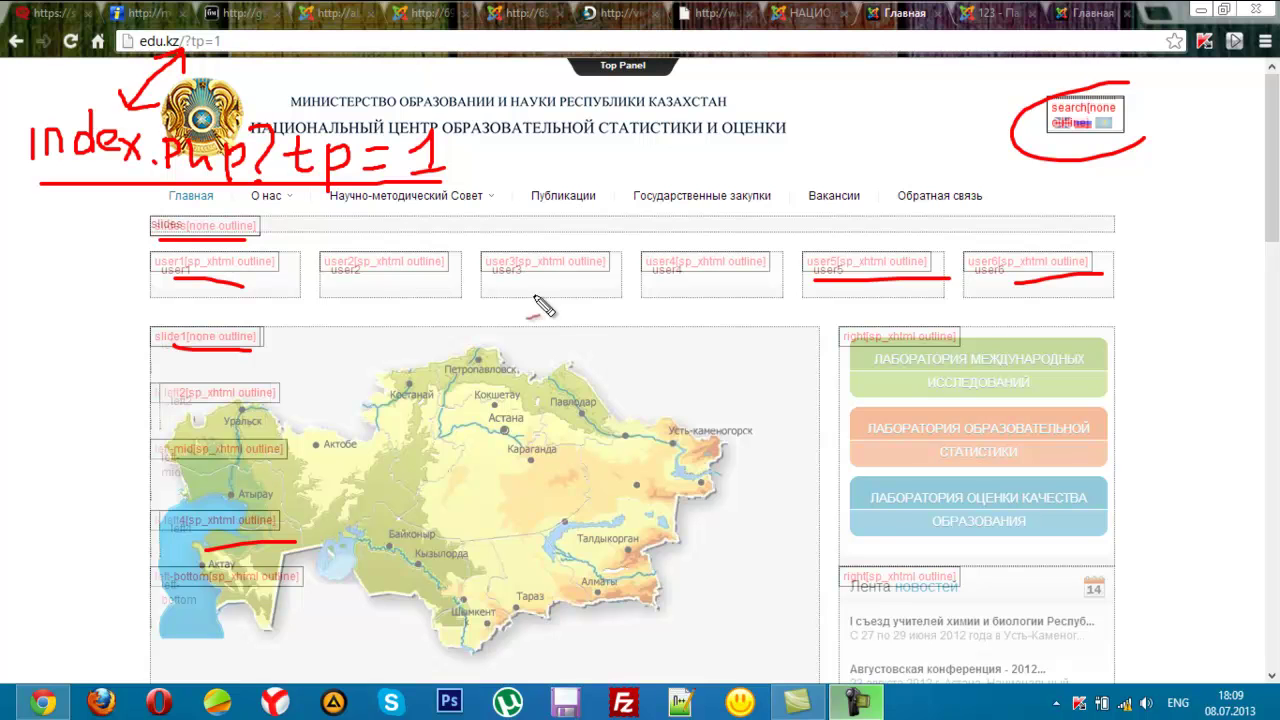
pyautogui.press('Escape')
# Step: Underline the two "right" module positions beside the map, add a question mark, and clear the annotations
pyautogui.moveTo(1265, 152); pyautogui.dragTo(1190, 200)
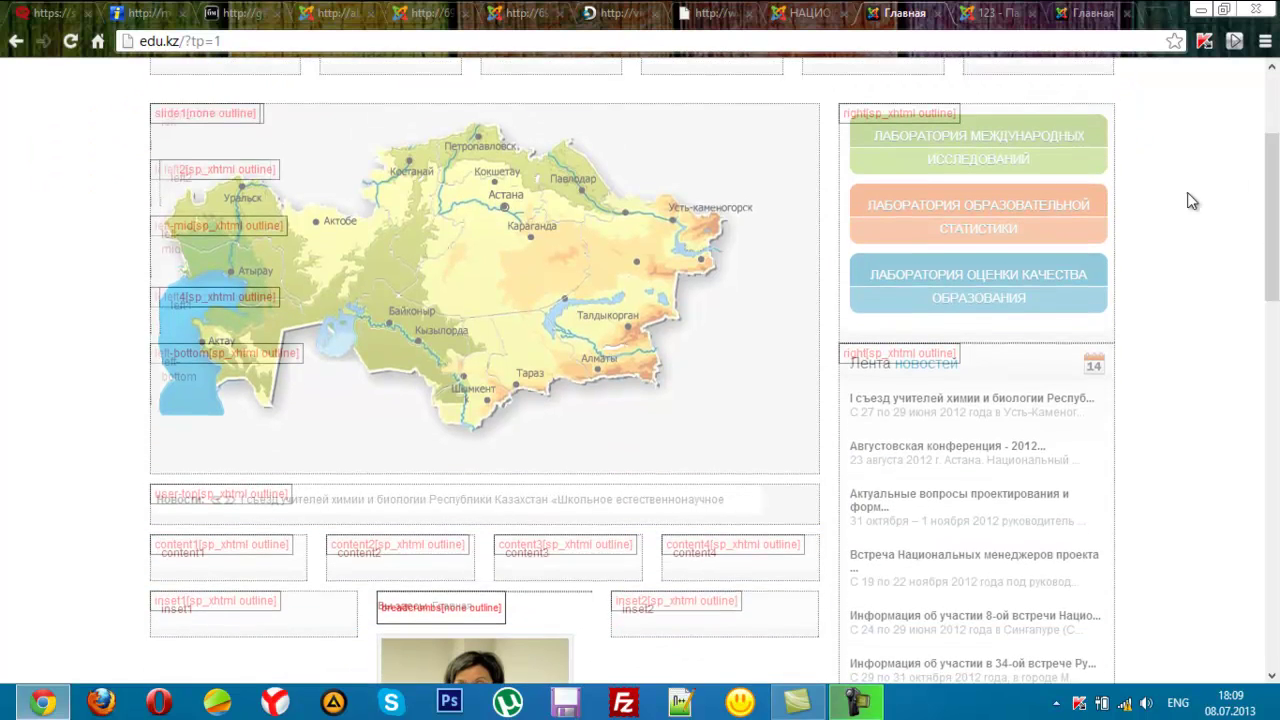
pyautogui.moveTo(840, 124); pyautogui.dragTo(955, 118)
pyautogui.moveTo(852, 368)
pyautogui.mouseDown()
pyautogui.moveTo(844, 380)
pyautogui.moveTo(958, 354)
pyautogui.mouseUp()
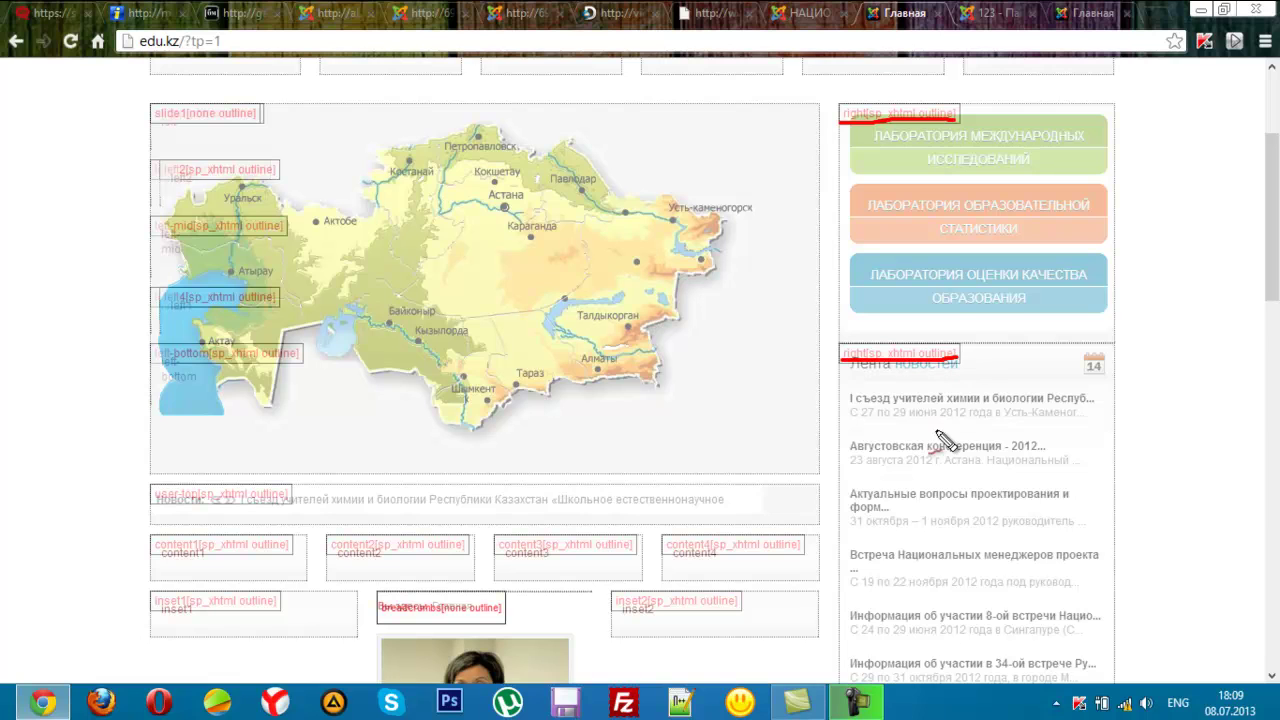
pyautogui.moveTo(770, 186)
pyautogui.mouseDown()
pyautogui.moveTo(798, 218)
pyautogui.moveTo(785, 266)
pyautogui.mouseUp()
pyautogui.click(784, 290)
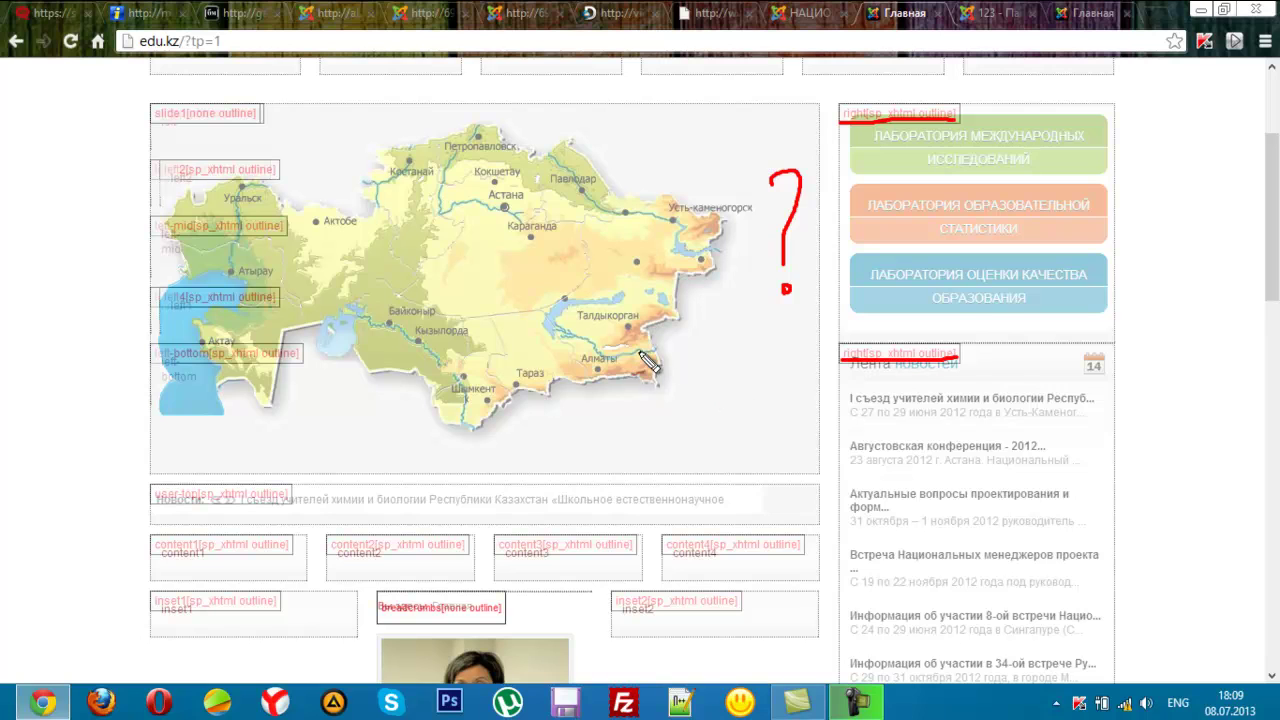
pyautogui.press('Escape')
# Step: Draw a double-headed arrow between the laboratory buttons module and the Лента новостей module, and clear it
pyautogui.hotkey('ctrl', '2')
pyautogui.moveTo(826, 132)
pyautogui.mouseDown()
pyautogui.moveTo(838, 126)
pyautogui.moveTo(829, 120)
pyautogui.moveTo(773, 266)
pyautogui.moveTo(823, 360)
pyautogui.moveTo(806, 312)
pyautogui.mouseUp()
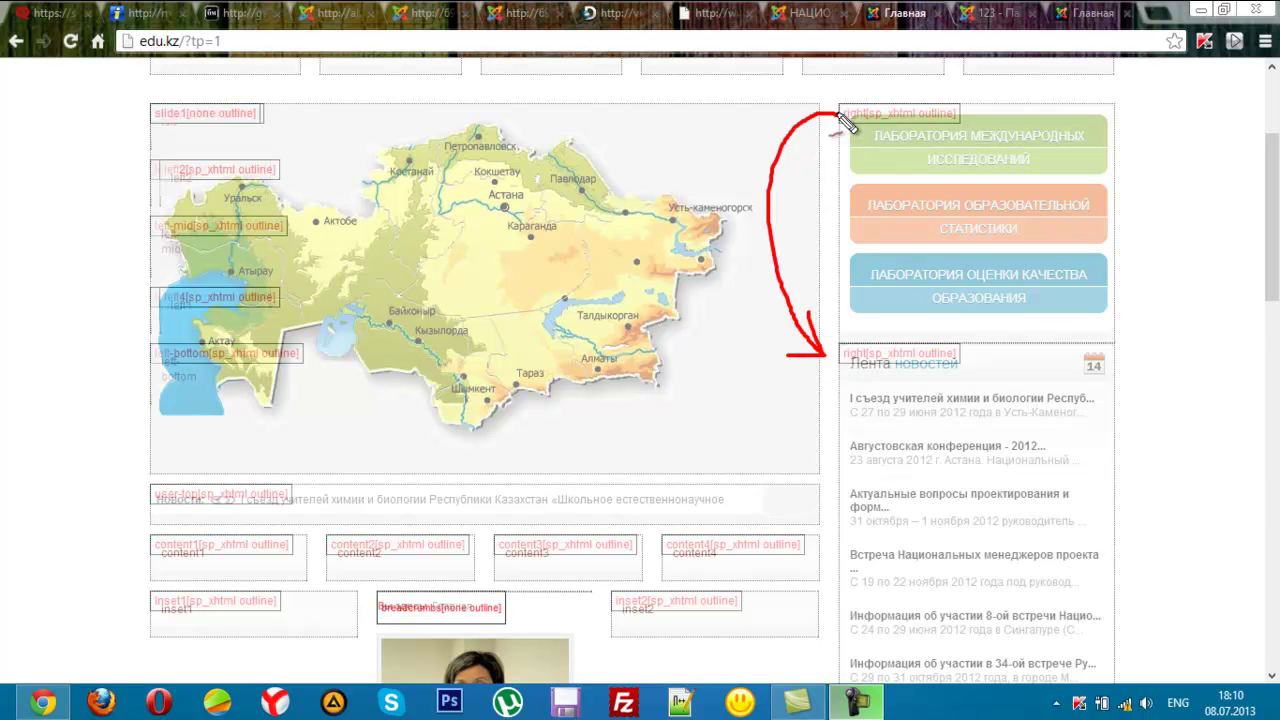
pyautogui.moveTo(806, 98); pyautogui.dragTo(838, 116)
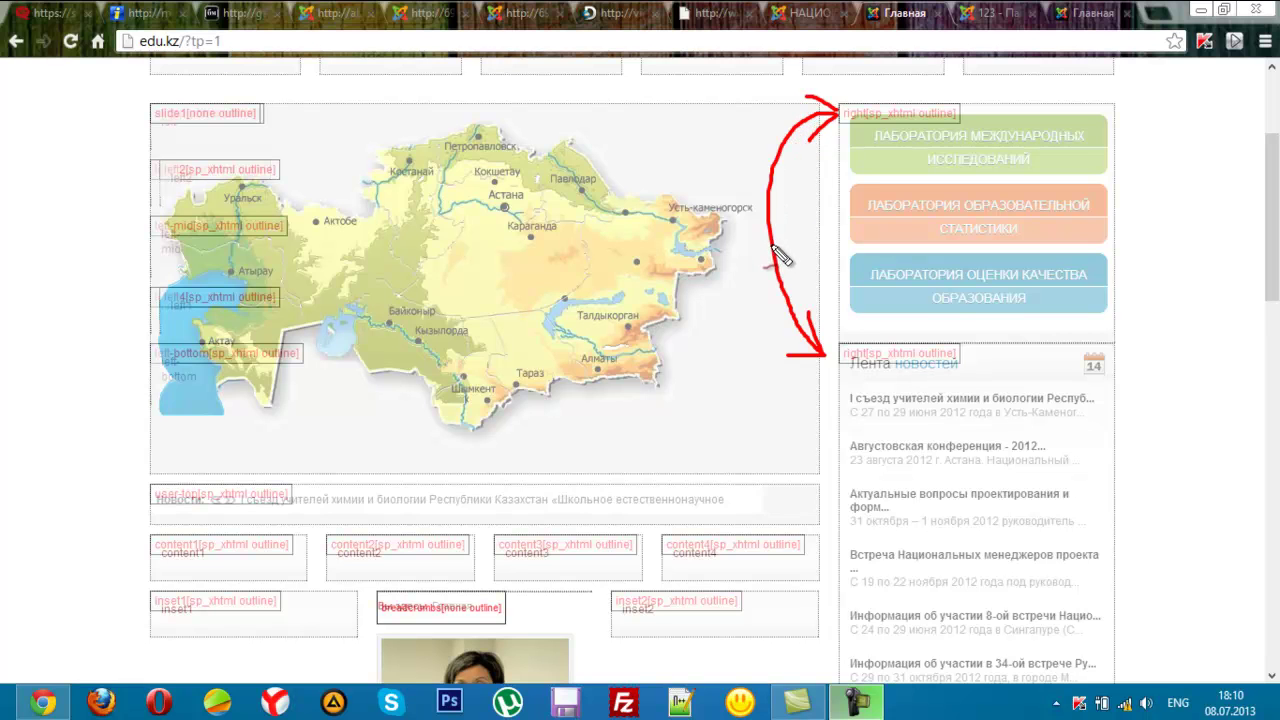
pyautogui.press('Escape')
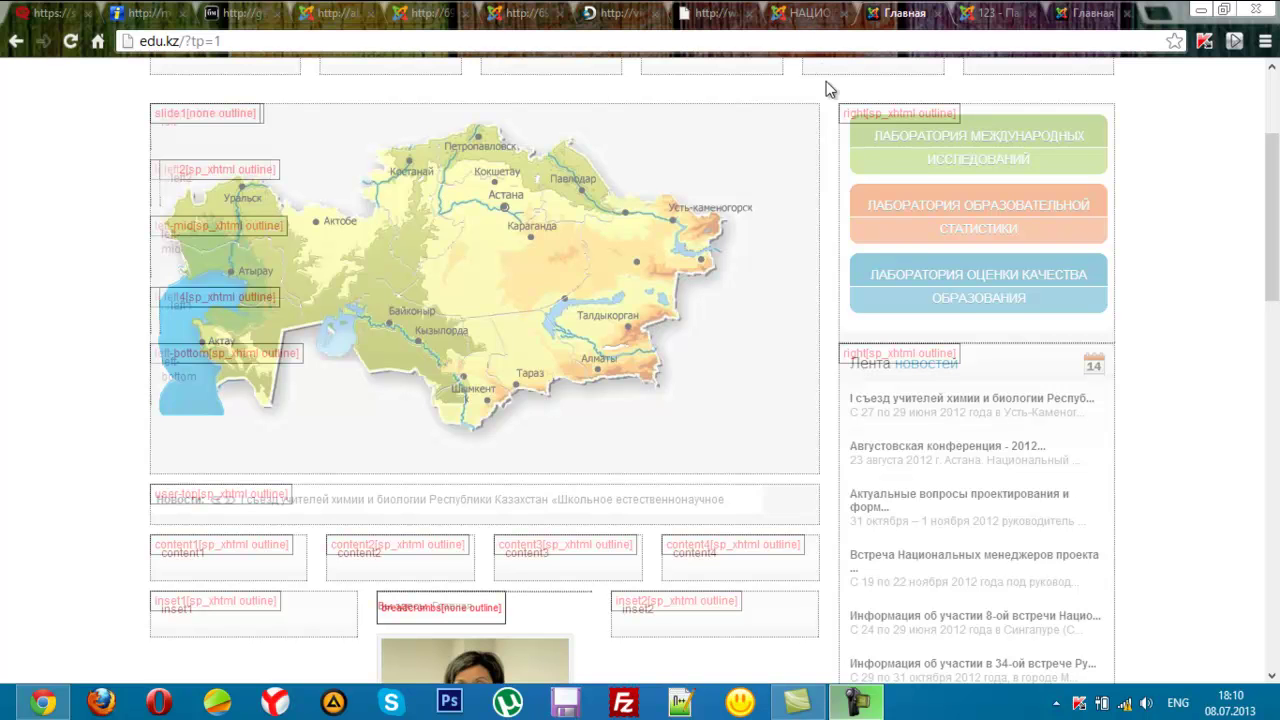
# Step: Switch to the module manager list, open a find for "righ", annotate it with a handwritten "Ctrl+F" and connecting line, and clear the annotations
pyautogui.click(809, 14)
pyautogui.moveTo(1272, 166); pyautogui.dragTo(1275, 535)
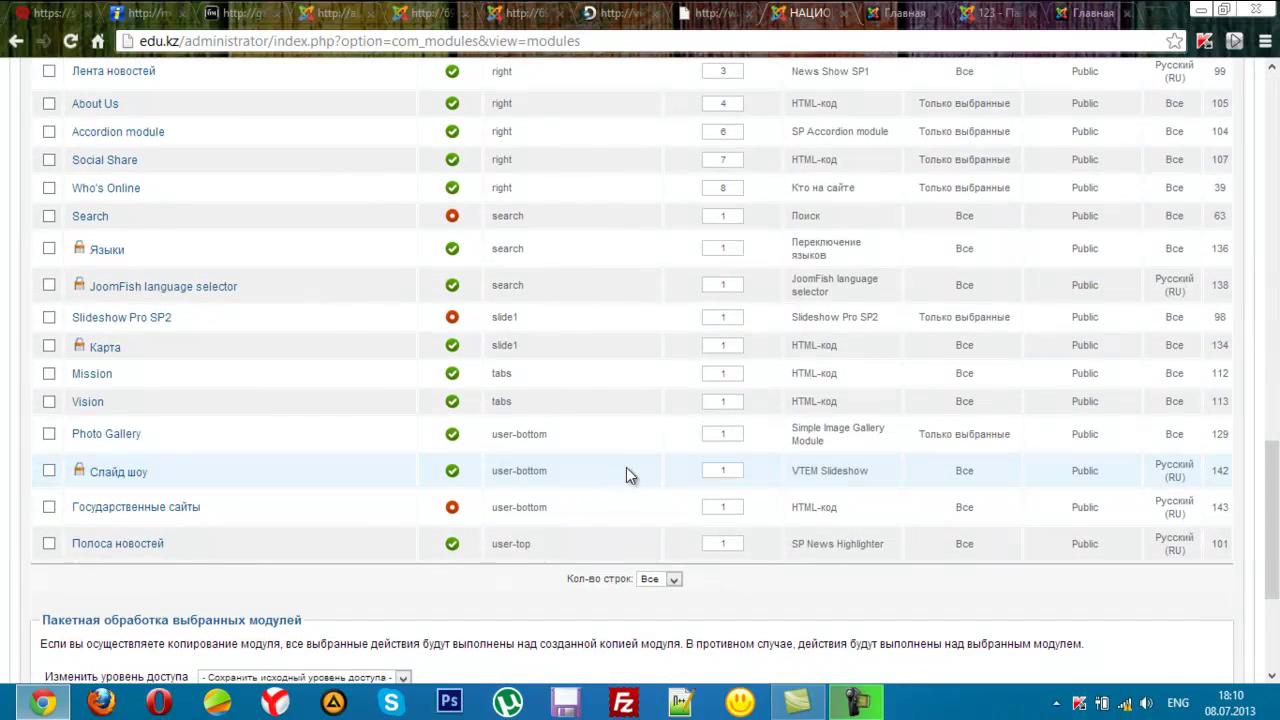
pyautogui.hotkey('ctrl', 'f')
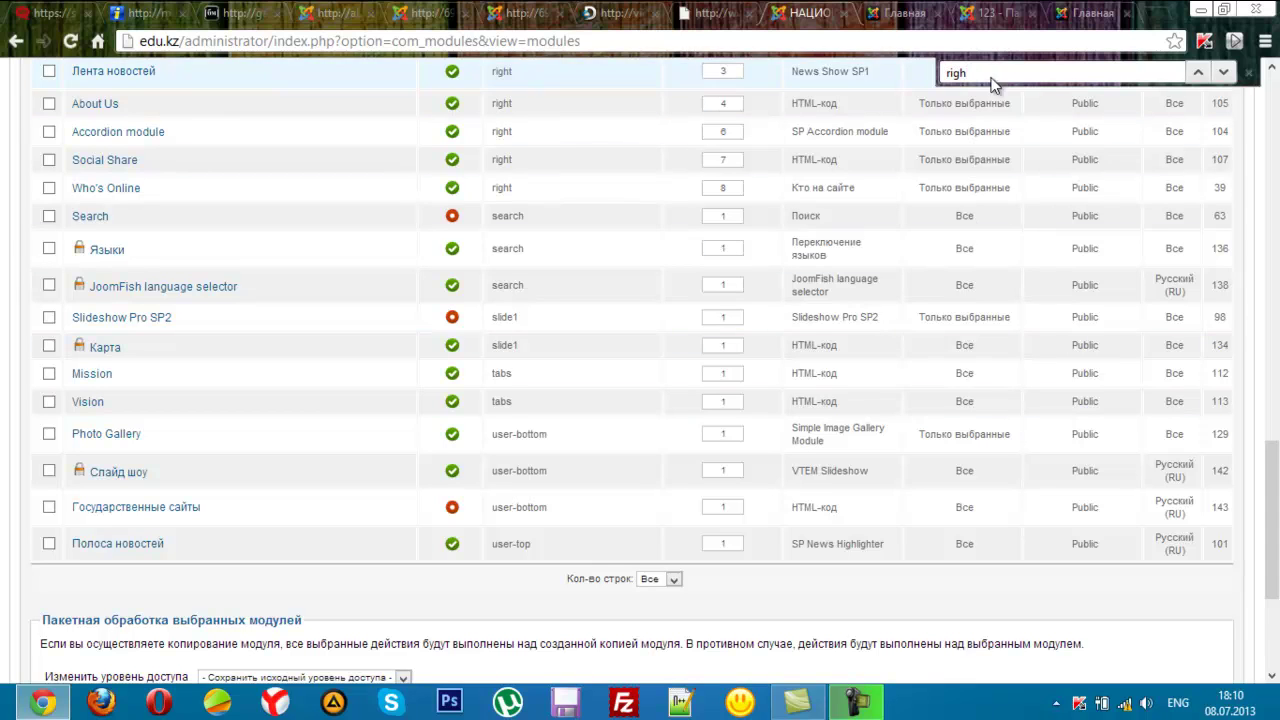
pyautogui.moveTo(420, 205)
pyautogui.mouseDown()
pyautogui.moveTo(414, 263)
pyautogui.moveTo(451, 246)
pyautogui.moveTo(433, 241)
pyautogui.moveTo(500, 251)
pyautogui.moveTo(526, 240)
pyautogui.moveTo(537, 285)
pyautogui.moveTo(603, 222)
pyautogui.moveTo(627, 216)
pyautogui.moveTo(625, 238)
pyautogui.moveTo(935, 120)
pyautogui.moveTo(951, 94)
pyautogui.mouseUp()
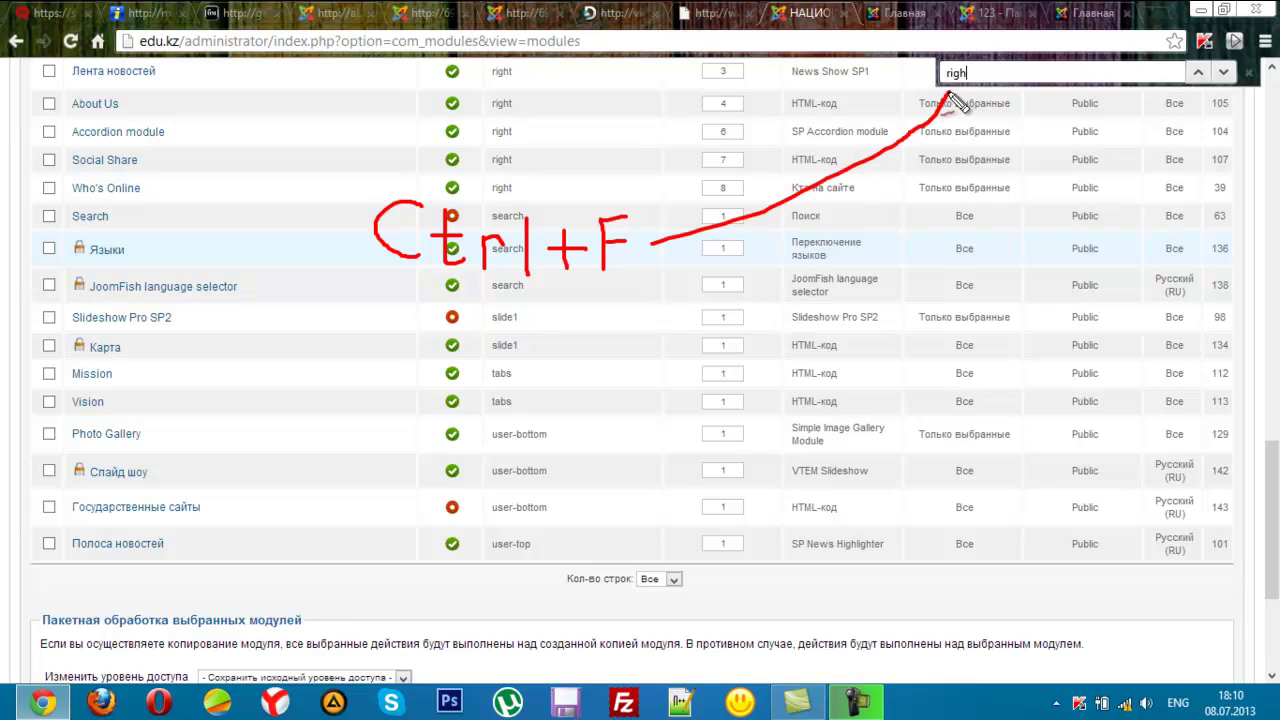
pyautogui.press('Escape')
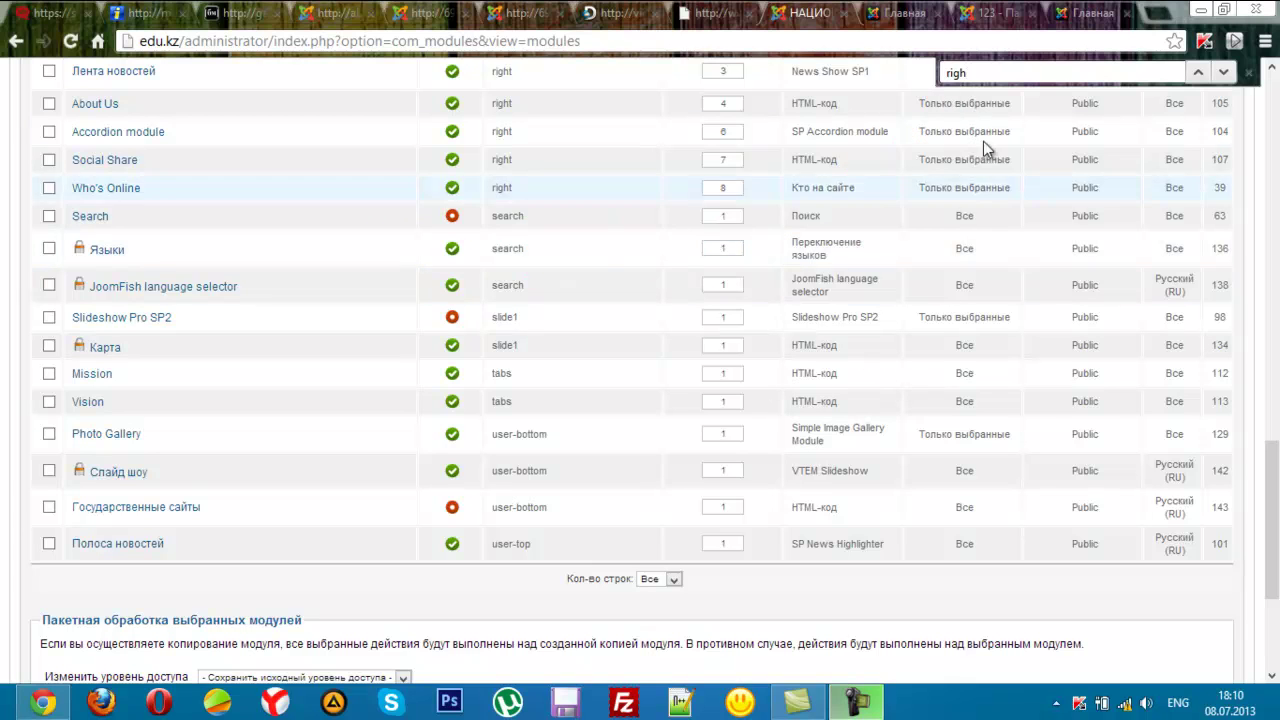
# Step: Search the module list for "righ" to locate the modules assigned to the right position
pyautogui.click(1224, 73)
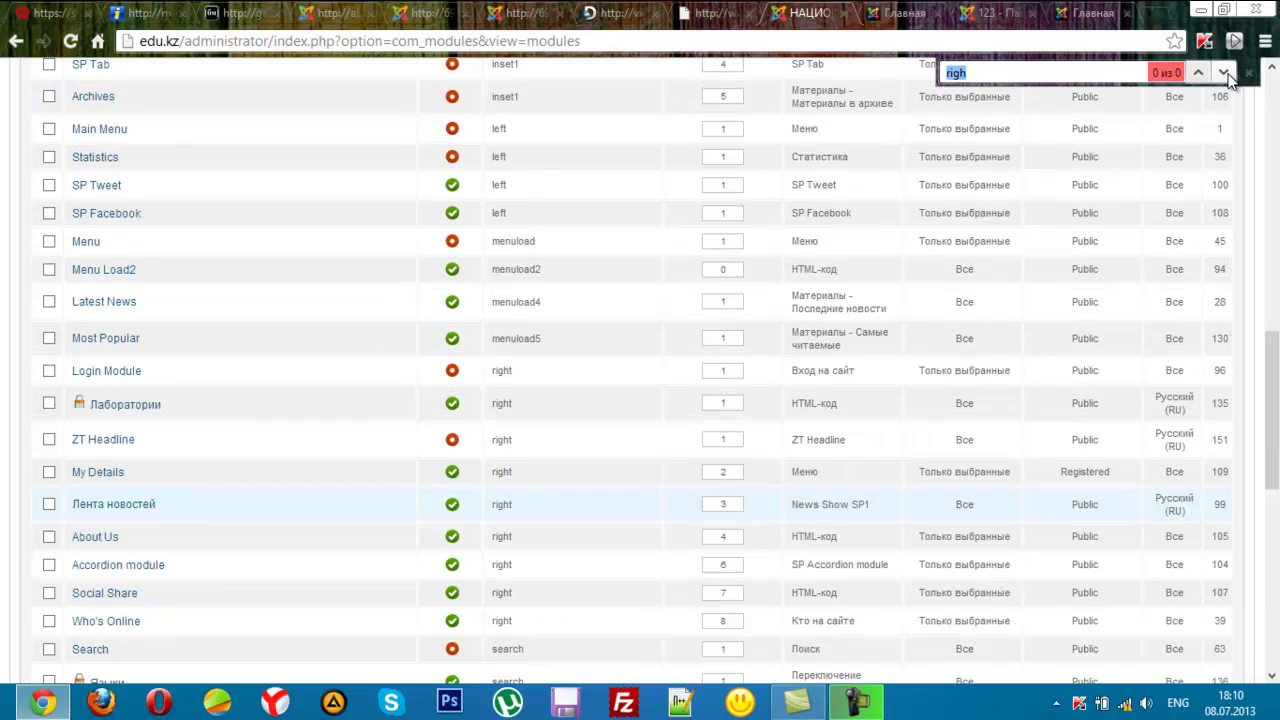
pyautogui.click(1226, 75)
pyautogui.click(1086, 76)
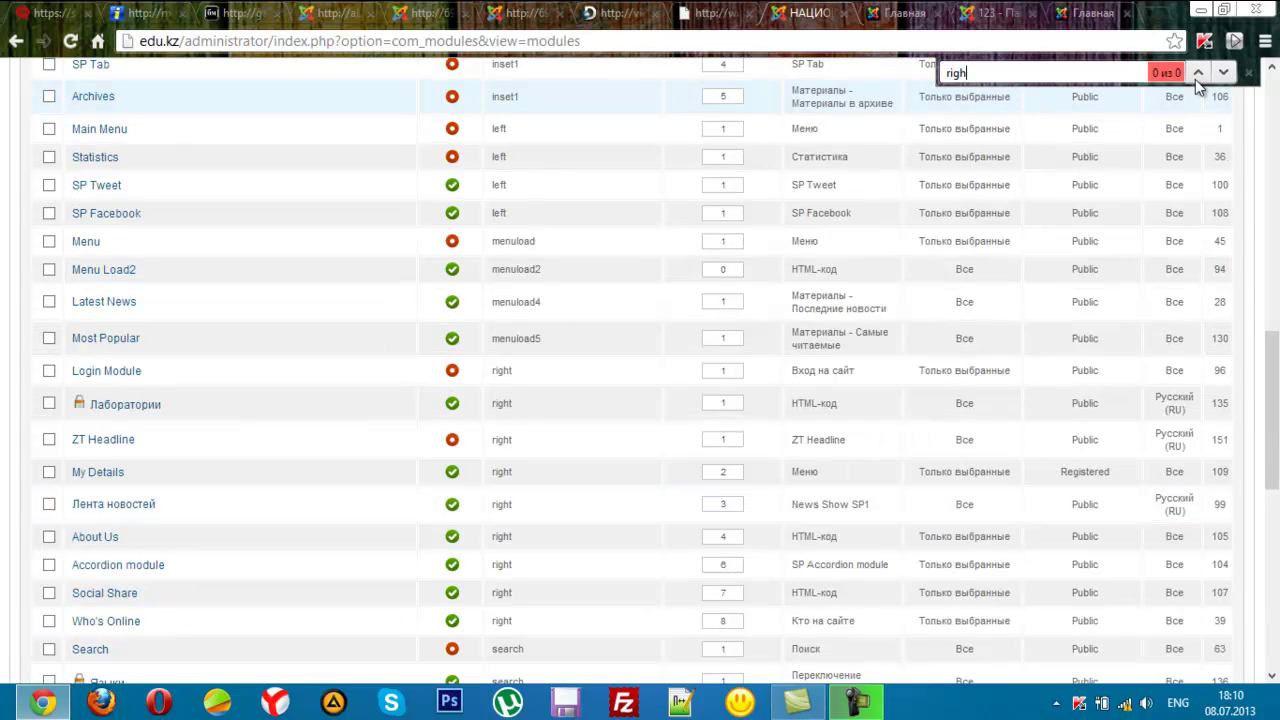
pyautogui.click(1248, 73)
pyautogui.hotkey('ctrl', 'f')
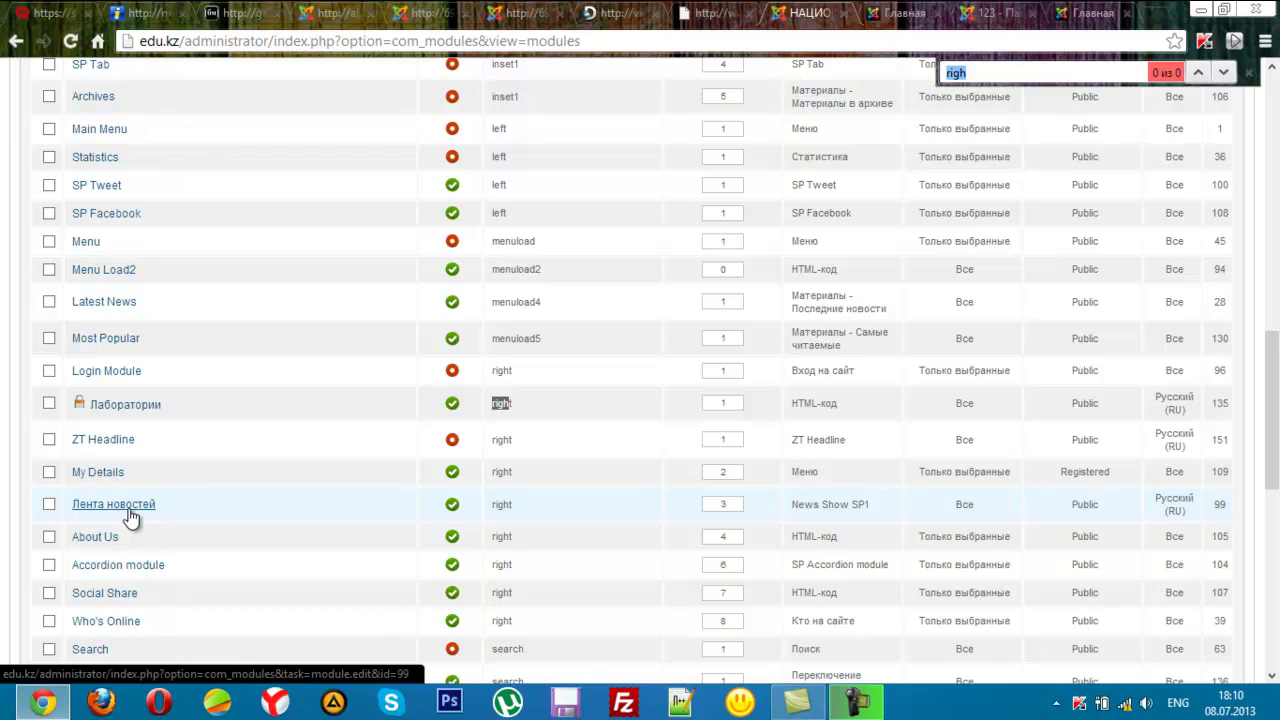
# Step: Number the Лаборатории module 1 and Лента новостей 2, underline their order values in the list, and clear the annotations
pyautogui.moveTo(187, 399)
pyautogui.mouseDown()
pyautogui.moveTo(212, 384)
pyautogui.moveTo(203, 413)
pyautogui.mouseUp()
pyautogui.moveTo(187, 436); pyautogui.dragTo(226, 412)
pyautogui.moveTo(209, 496)
pyautogui.mouseDown()
pyautogui.moveTo(234, 497)
pyautogui.moveTo(212, 516)
pyautogui.moveTo(235, 517)
pyautogui.mouseUp()
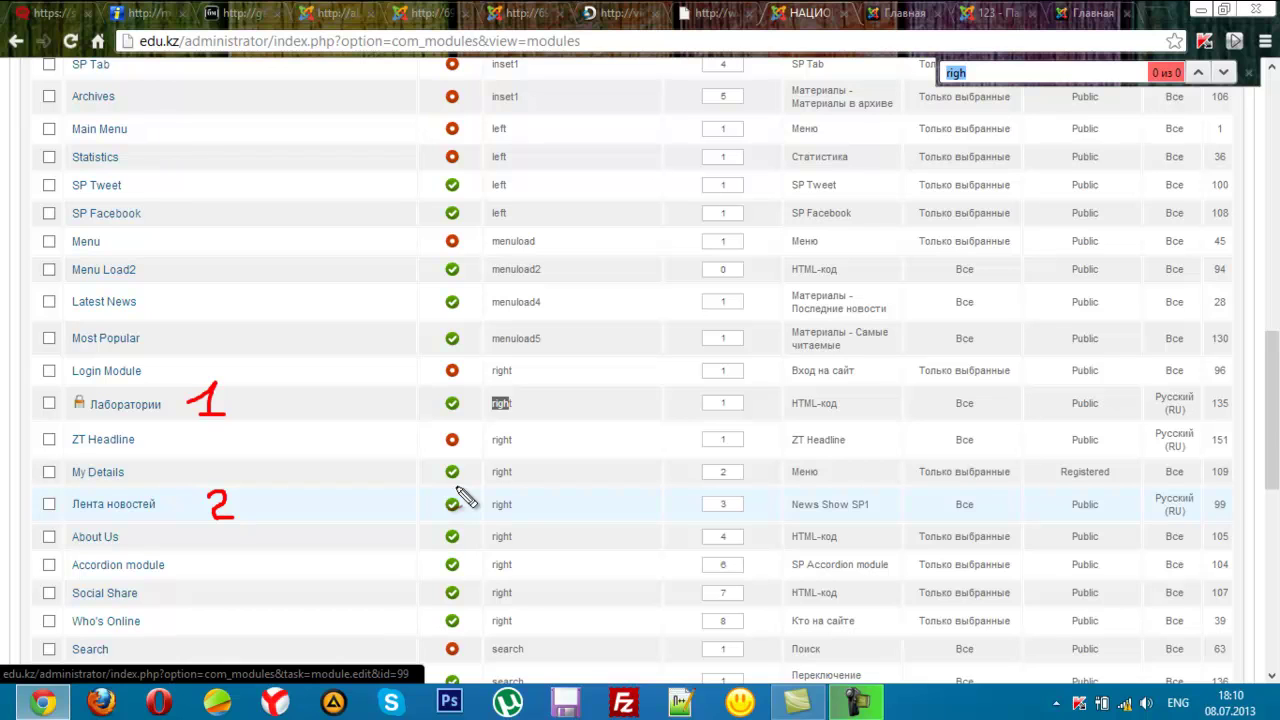
pyautogui.moveTo(705, 410); pyautogui.dragTo(746, 409)
pyautogui.moveTo(712, 516); pyautogui.dragTo(731, 516)
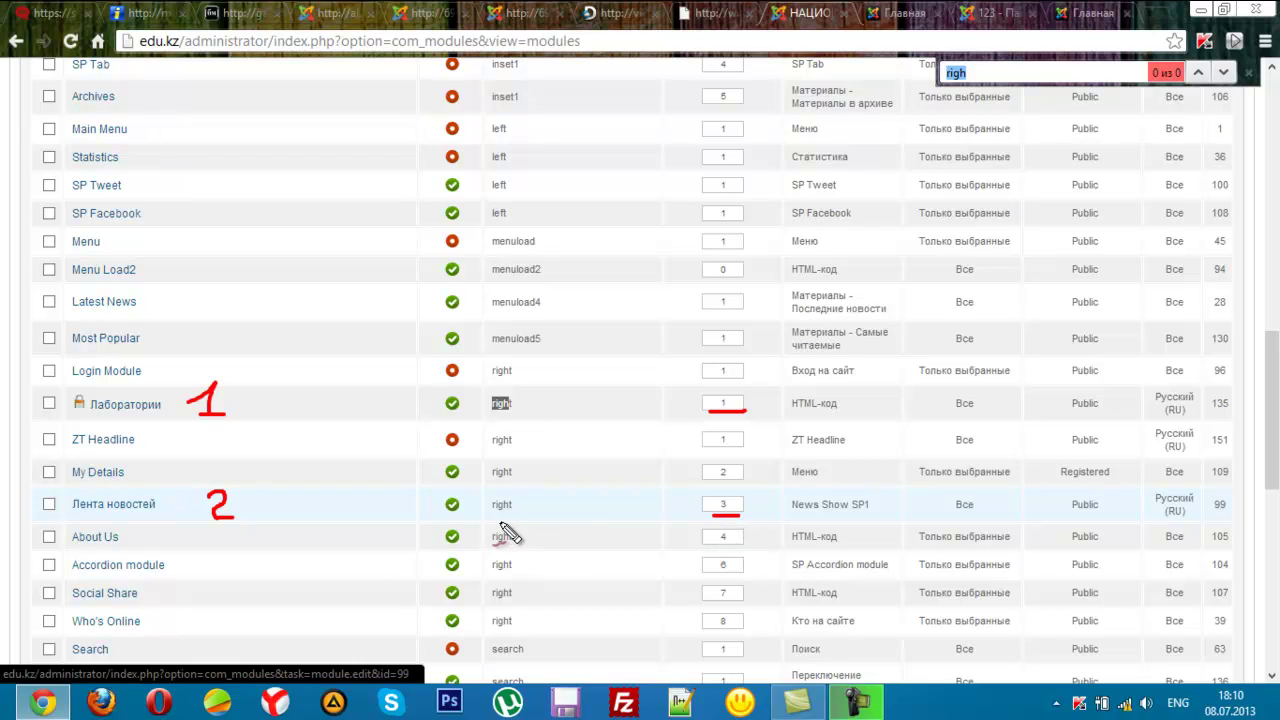
pyautogui.press('Escape')
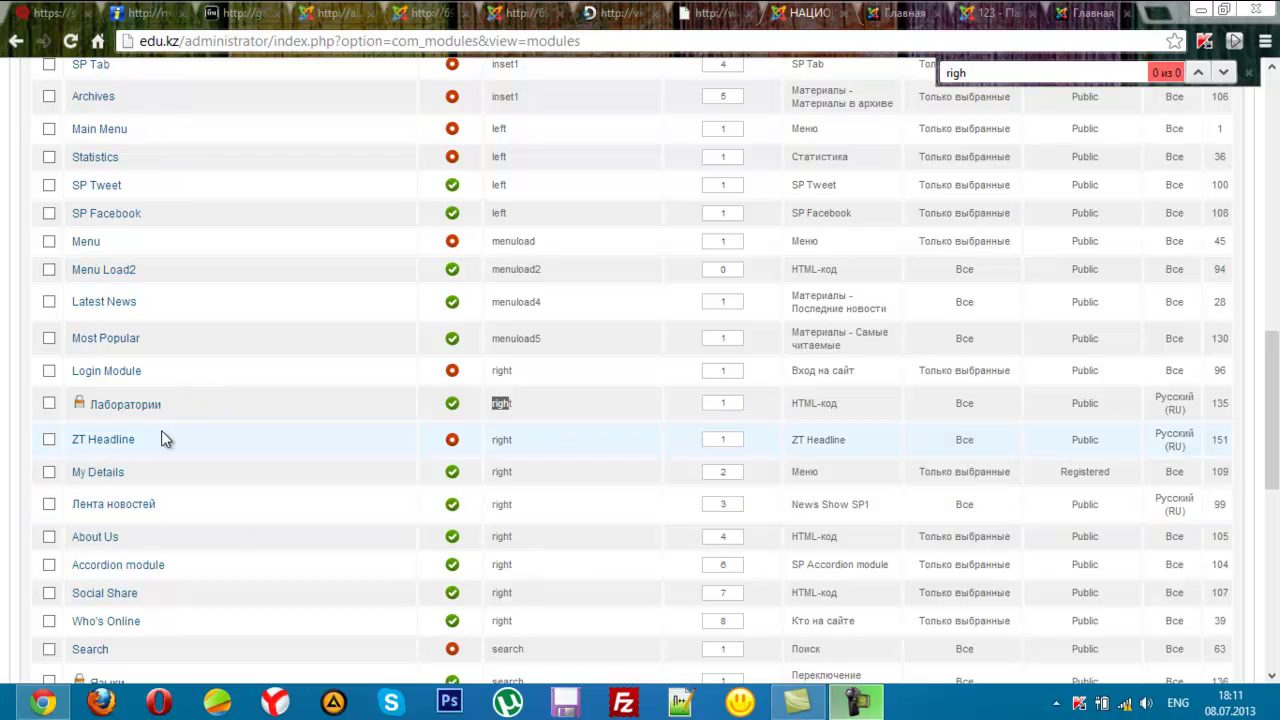
# Step: Open the Лаборатории module for editing, mark its Порядок setting with handwritten annotations, and clear them
pyautogui.click(82, 406)
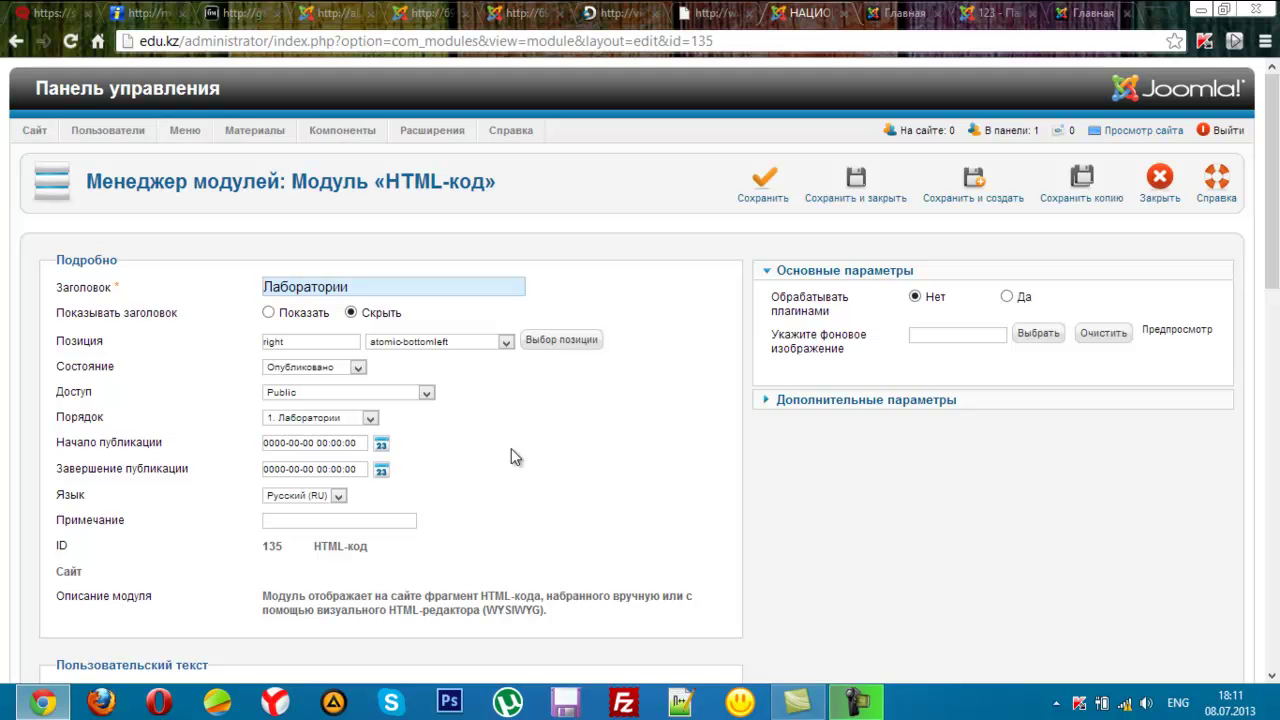
pyautogui.moveTo(1273, 220); pyautogui.dragTo(1273, 284)
pyautogui.scroll(2, 604, 373)
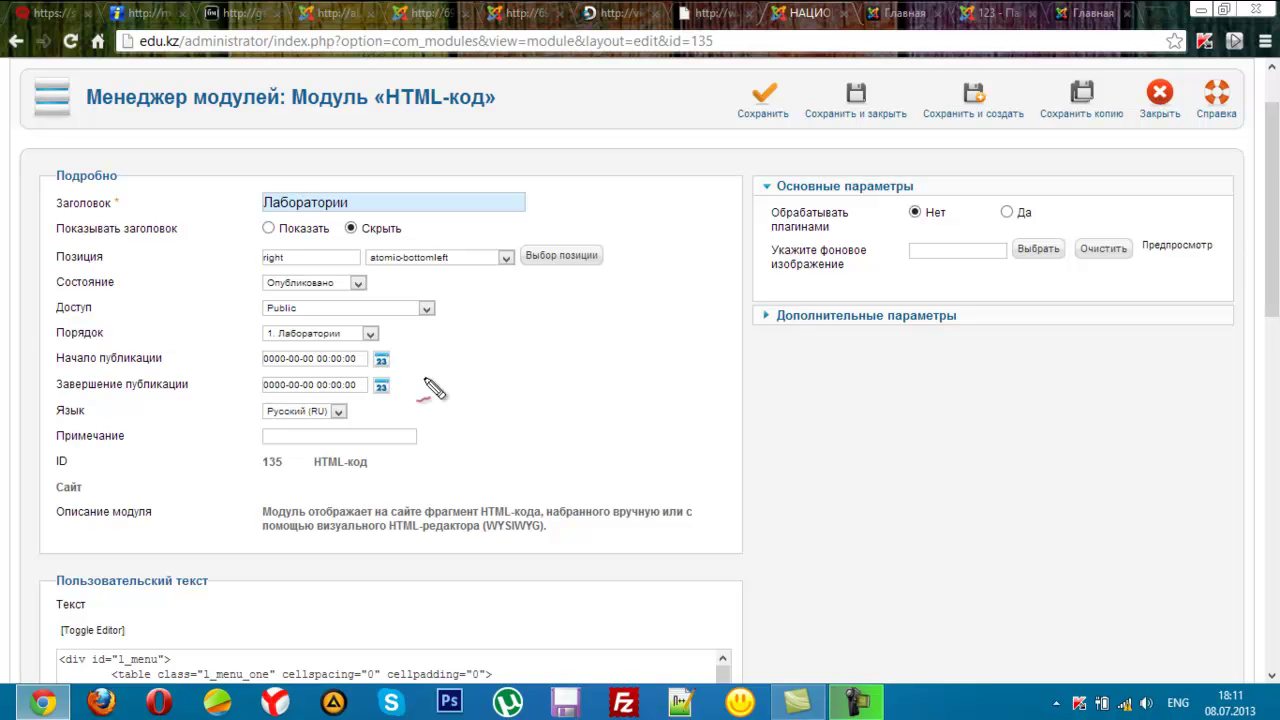
pyautogui.moveTo(82, 323)
pyautogui.mouseDown()
pyautogui.moveTo(57, 352)
pyautogui.moveTo(100, 346)
pyautogui.moveTo(112, 325)
pyautogui.moveTo(98, 322)
pyautogui.mouseUp()
pyautogui.moveTo(192, 340)
pyautogui.mouseDown()
pyautogui.moveTo(245, 330)
pyautogui.moveTo(232, 348)
pyautogui.mouseUp()
pyautogui.moveTo(400, 334)
pyautogui.mouseDown()
pyautogui.moveTo(441, 333)
pyautogui.moveTo(506, 296)
pyautogui.moveTo(499, 380)
pyautogui.moveTo(537, 379)
pyautogui.mouseUp()
pyautogui.moveTo(510, 493); pyautogui.dragTo(520, 488)
pyautogui.press('Escape')
# Step: Set the Лаборатории module's Порядок to 6. About Us, mark the two save options and clear the marks, and save the module
pyautogui.click(370, 334)
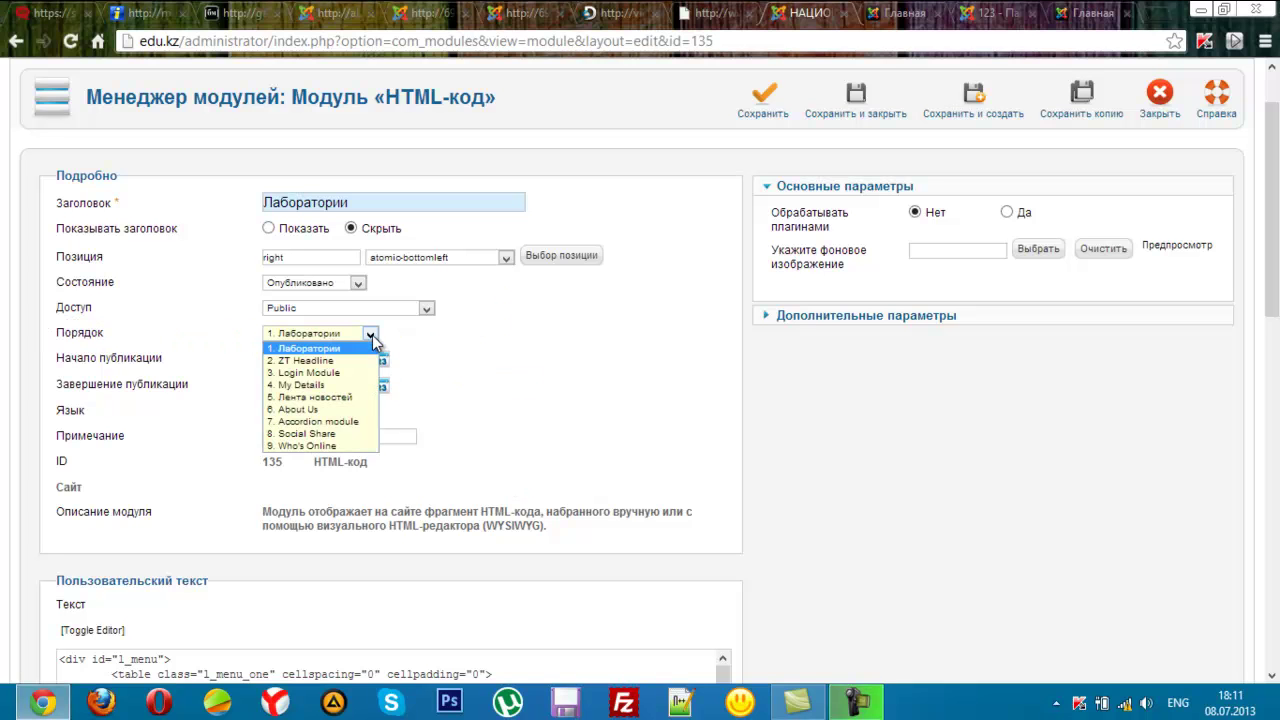
pyautogui.click(352, 411)
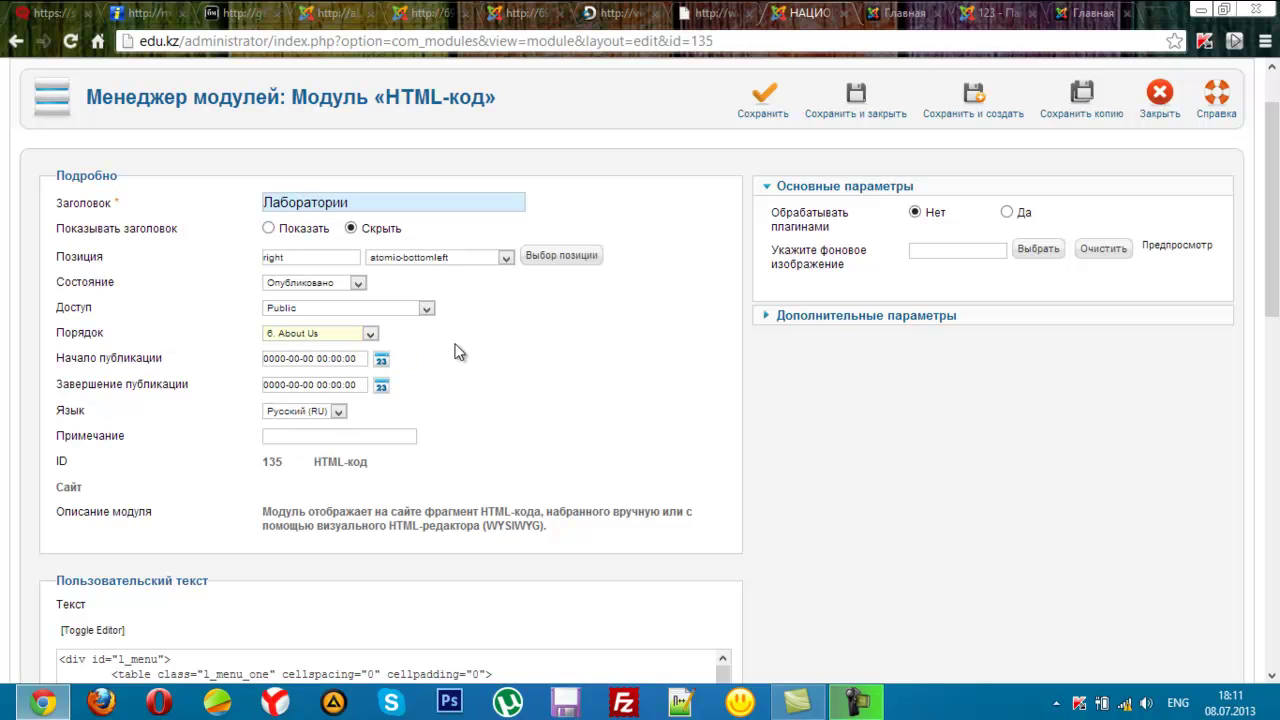
pyautogui.moveTo(760, 158)
pyautogui.mouseDown()
pyautogui.moveTo(815, 105)
pyautogui.moveTo(760, 72)
pyautogui.moveTo(750, 135)
pyautogui.moveTo(790, 176)
pyautogui.mouseUp()
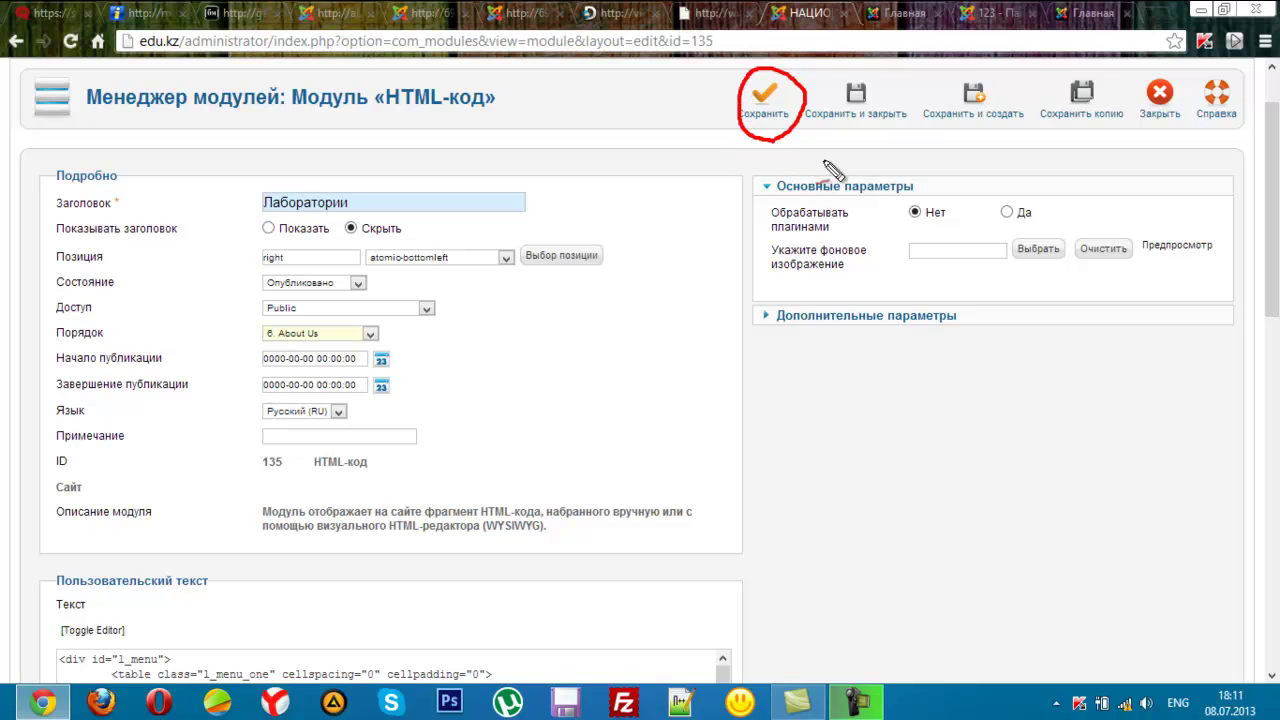
pyautogui.moveTo(865, 70)
pyautogui.mouseDown()
pyautogui.moveTo(808, 120)
pyautogui.moveTo(895, 153)
pyautogui.moveTo(905, 80)
pyautogui.moveTo(845, 70)
pyautogui.mouseUp()
pyautogui.press('Escape')
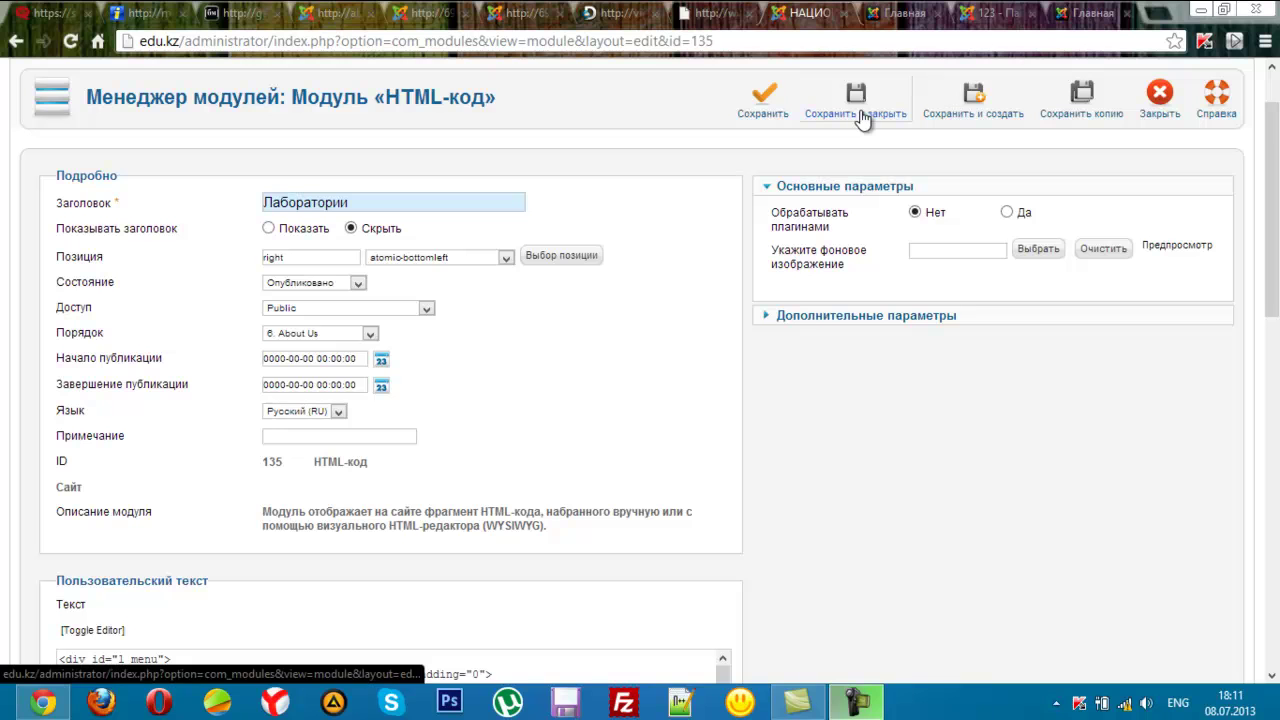
pyautogui.click(762, 95)
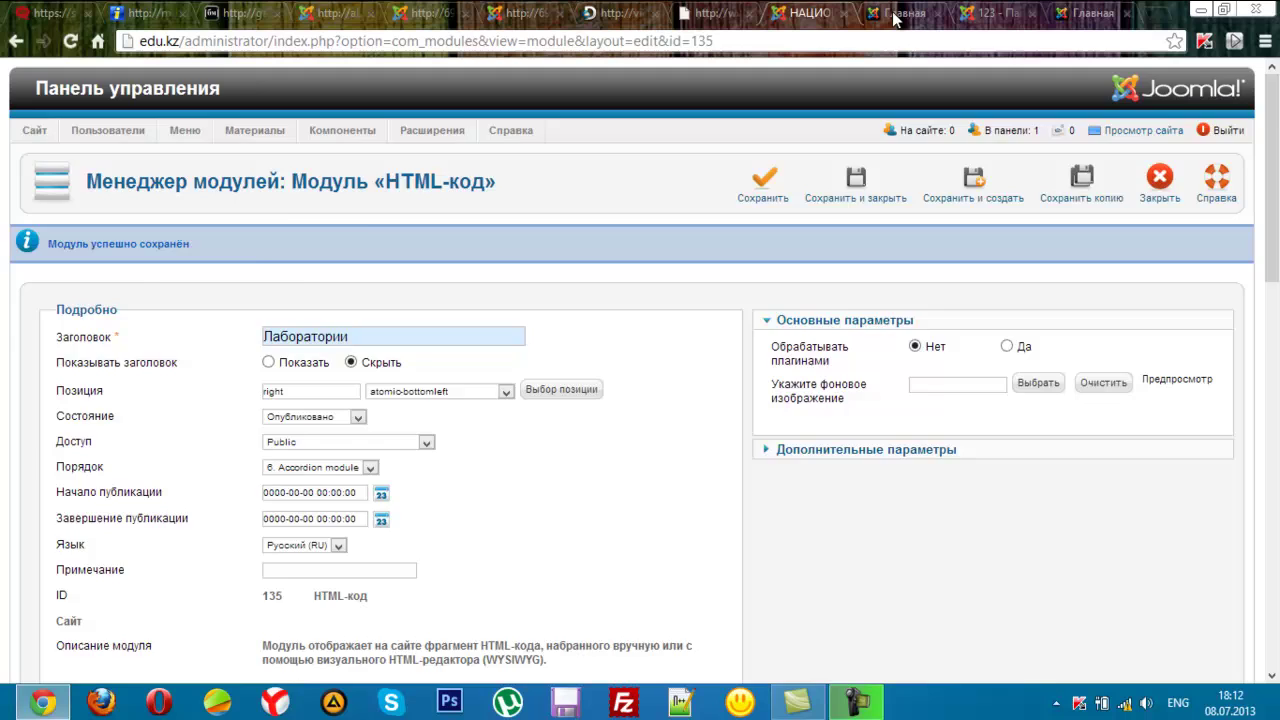
# Step: Switch to the site's home page with module position outlines and reload it to check the module order
pyautogui.click(895, 16)
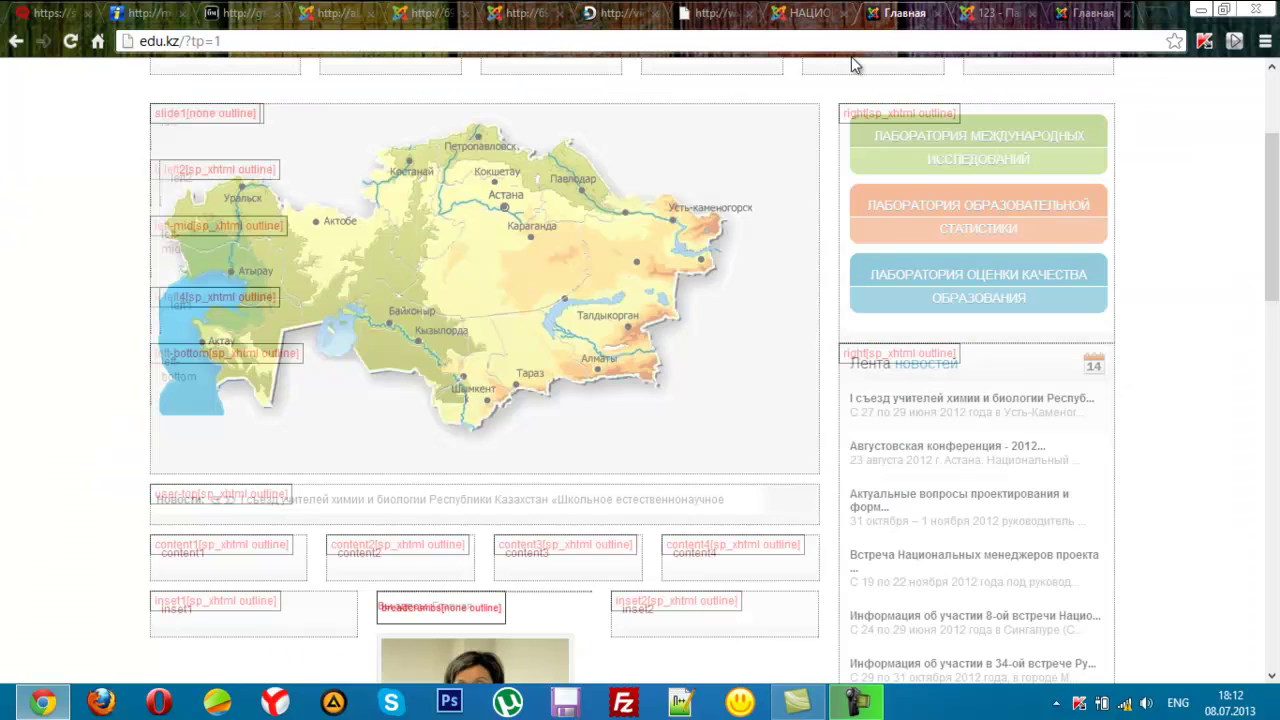
pyautogui.click(70, 41)
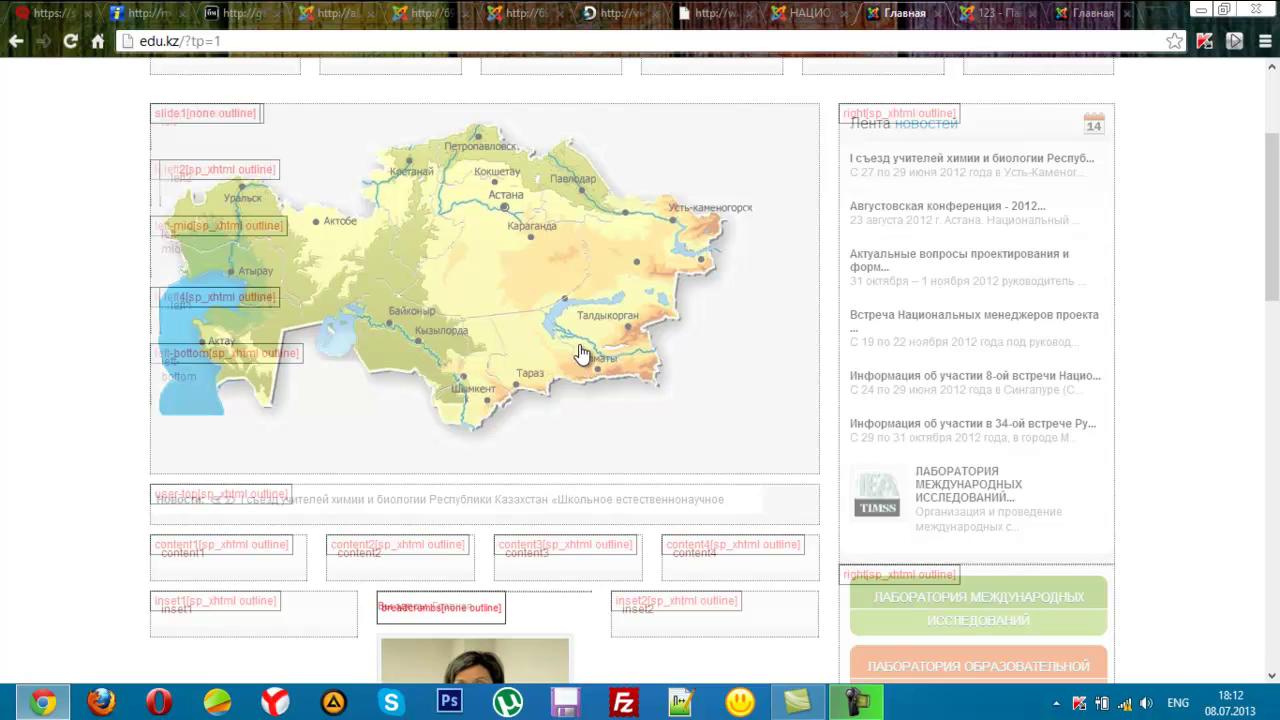
pyautogui.scroll(2, 580, 350)
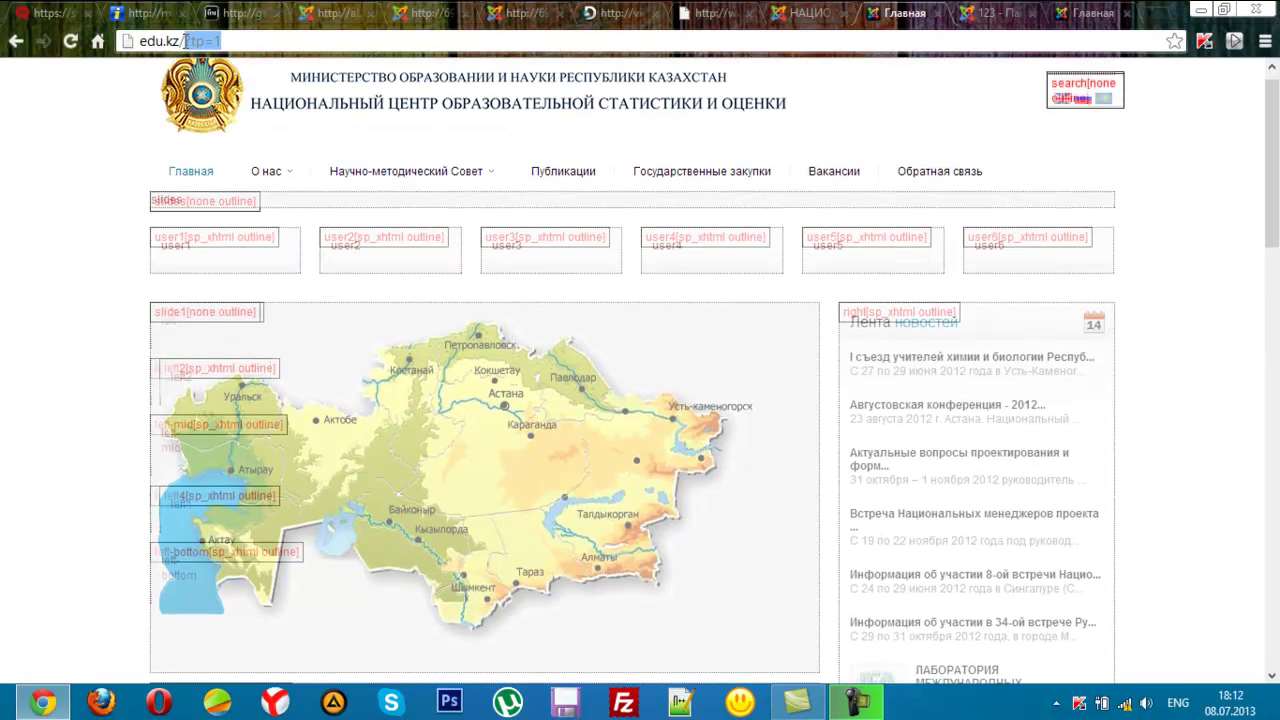
# Step: Remove the ?tp=1 suffix from the page address and load edu.kz without the position outlines
pyautogui.press('BackSpace')
pyautogui.press('Return')
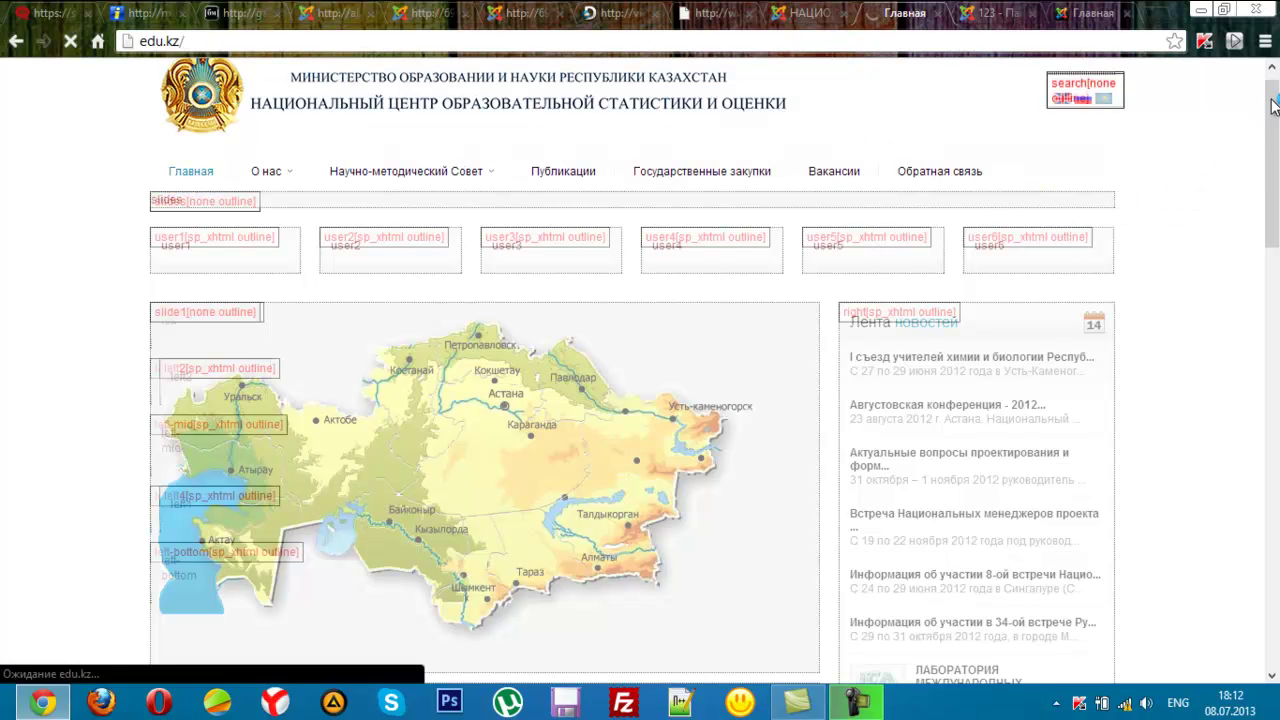
pyautogui.moveTo(1273, 107); pyautogui.dragTo(1273, 107)
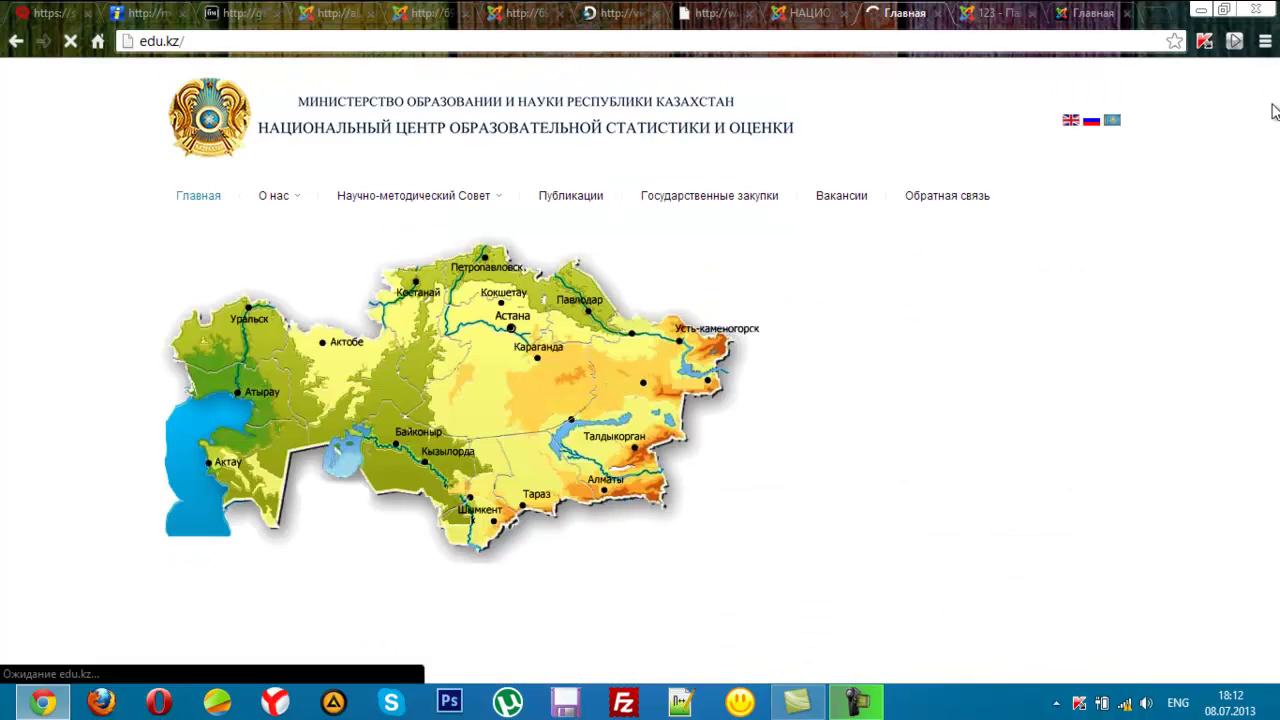
# Step: Annotate the home page with a handwritten 1 beside Лента новостей and a 2 beside the laboratory buttons, each with a connecting line
pyautogui.moveTo(1275, 187); pyautogui.dragTo(1275, 237)
pyautogui.moveTo(823, 96)
pyautogui.mouseDown()
pyautogui.moveTo(763, 96)
pyautogui.moveTo(752, 66)
pyautogui.moveTo(735, 132)
pyautogui.mouseUp()
pyautogui.moveTo(712, 132); pyautogui.dragTo(757, 130)
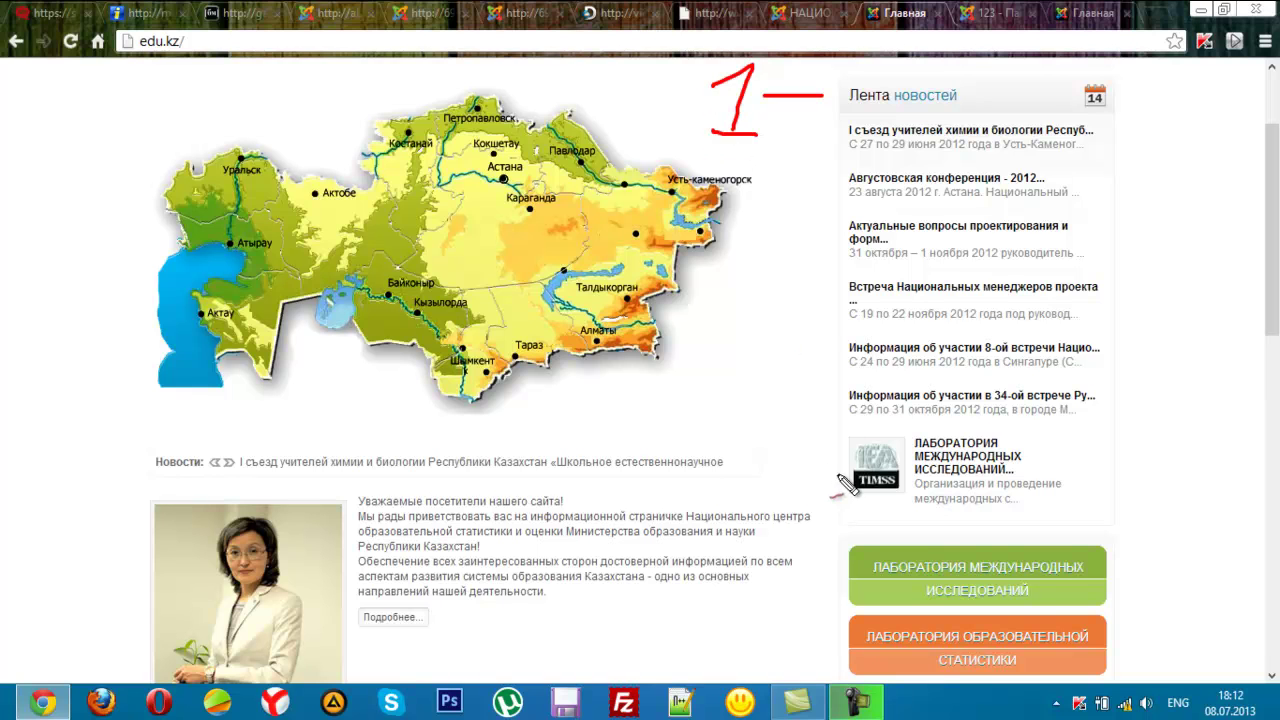
pyautogui.moveTo(843, 553); pyautogui.dragTo(782, 553)
pyautogui.moveTo(691, 516)
pyautogui.mouseDown()
pyautogui.moveTo(697, 584)
pyautogui.moveTo(720, 582)
pyautogui.mouseUp()
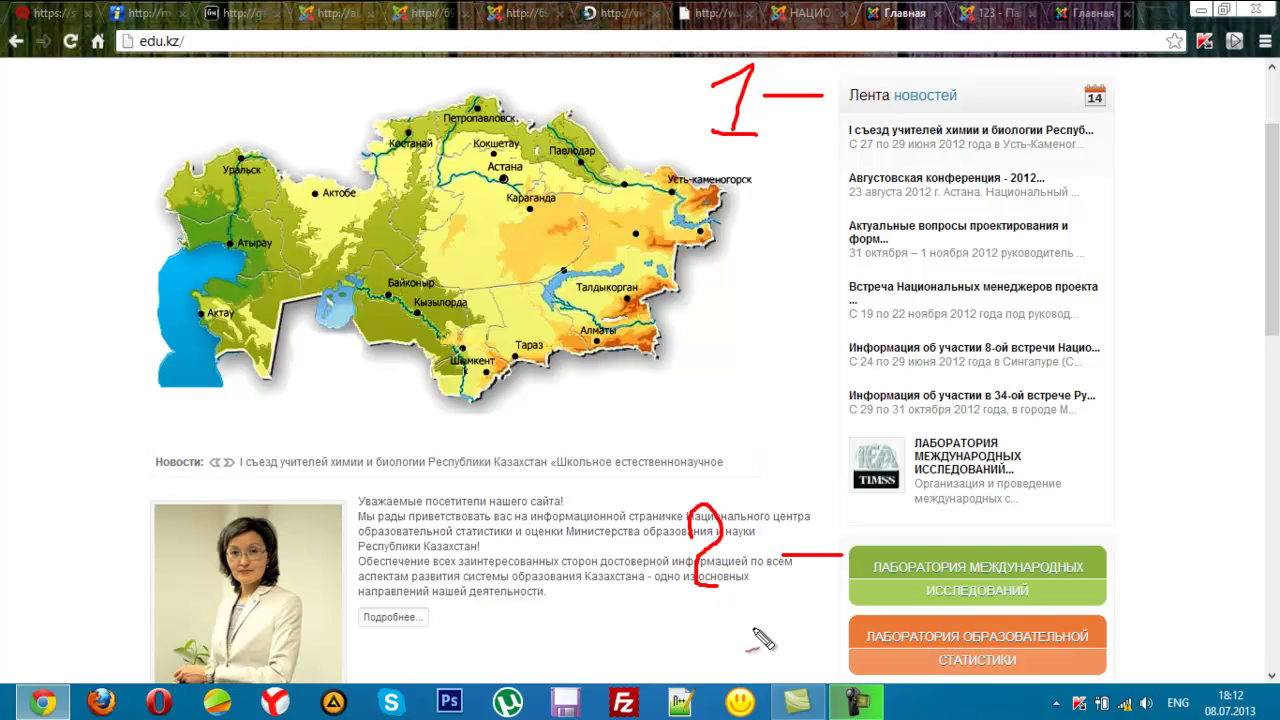